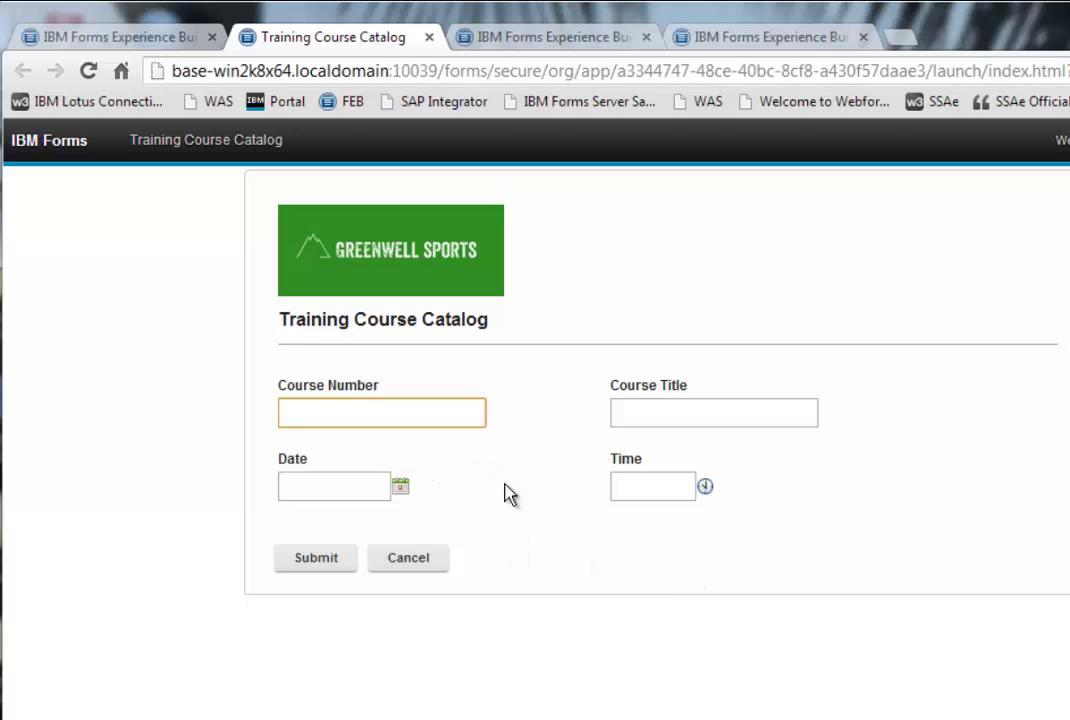
# - Close the Training Course Catalog form, check the Training Course Selection choices in the launched Training Request form, and close that form
pyautogui.click(429, 37)
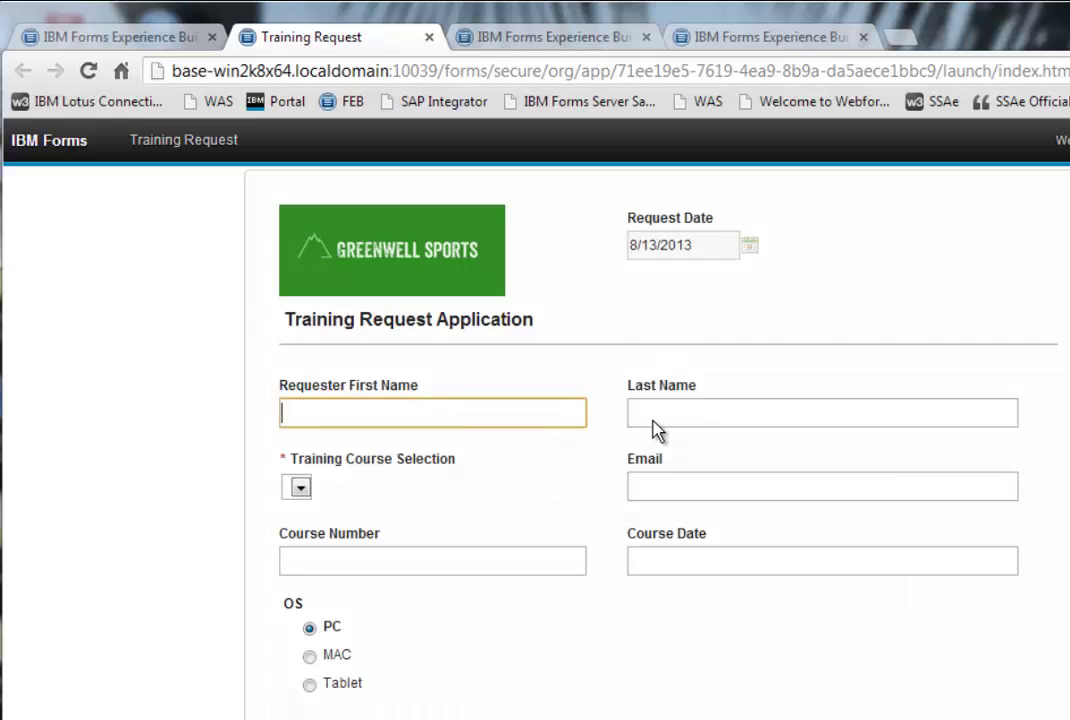
pyautogui.click(300, 490)
pyautogui.click(431, 499)
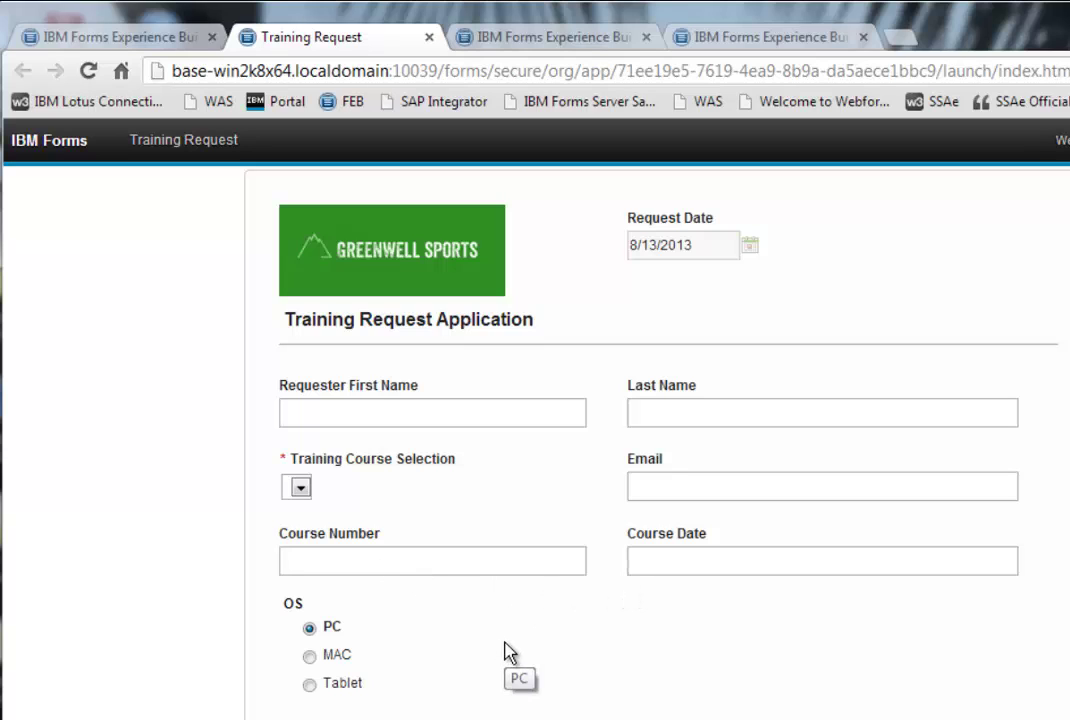
pyautogui.click(430, 38)
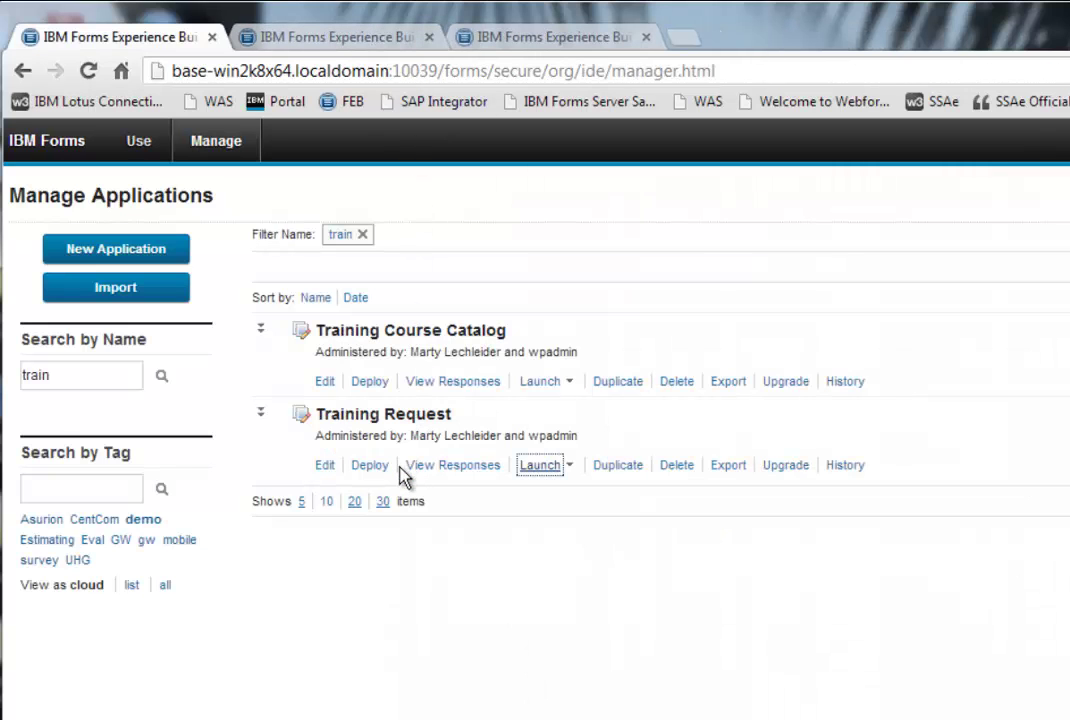
# - Open the Training Request application for editing and set the Training Course Selection drop-down's option type to Use a Service
pyautogui.click(327, 469)
pyautogui.click(807, 612)
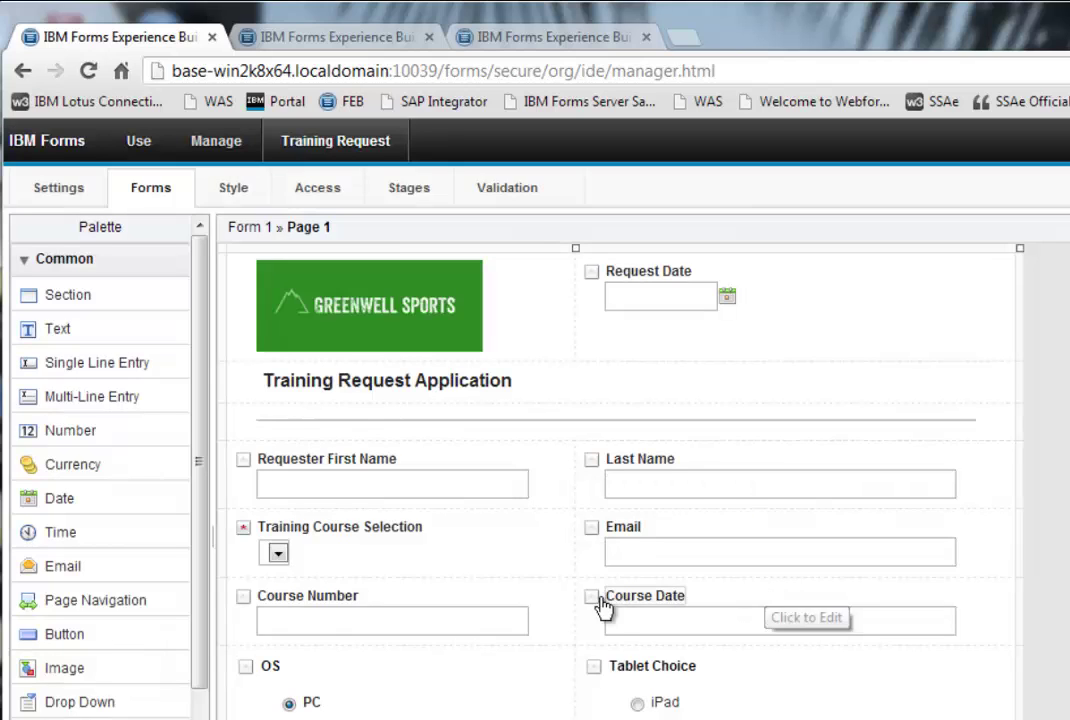
pyautogui.moveTo(468, 540)
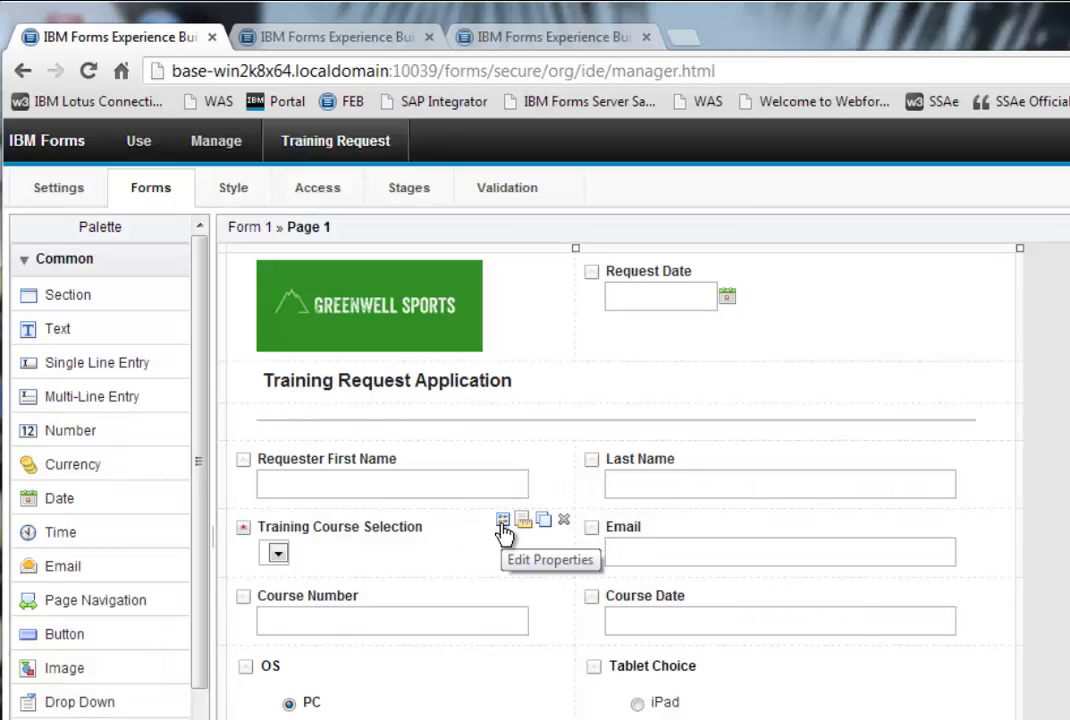
pyautogui.click(502, 522)
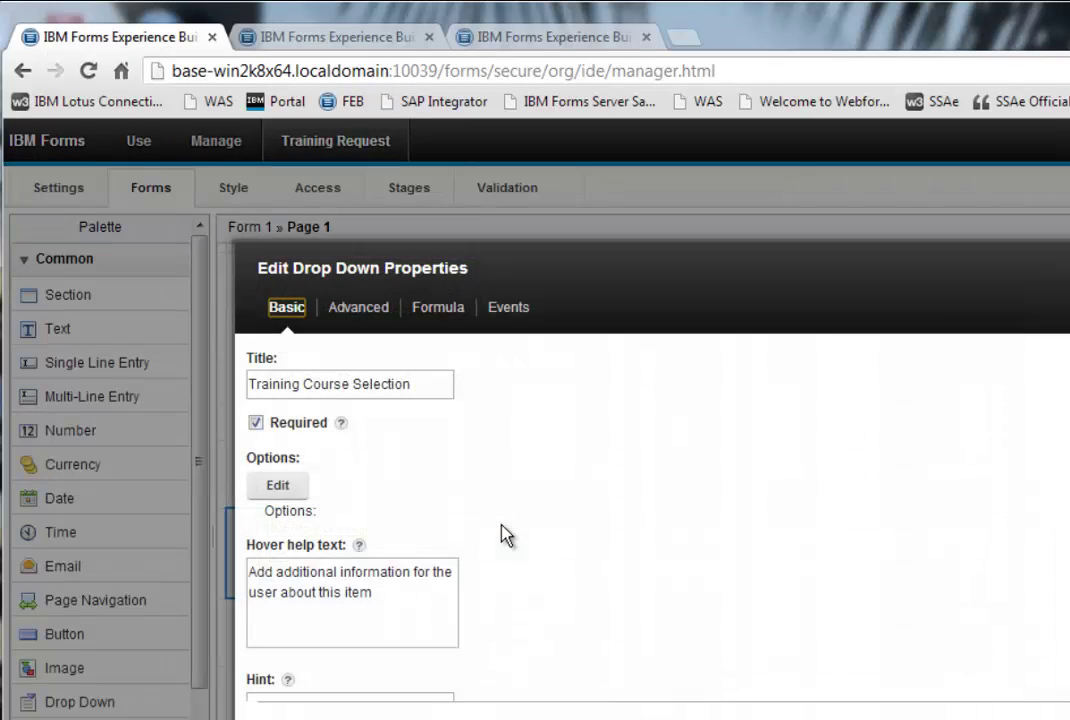
pyautogui.click(278, 486)
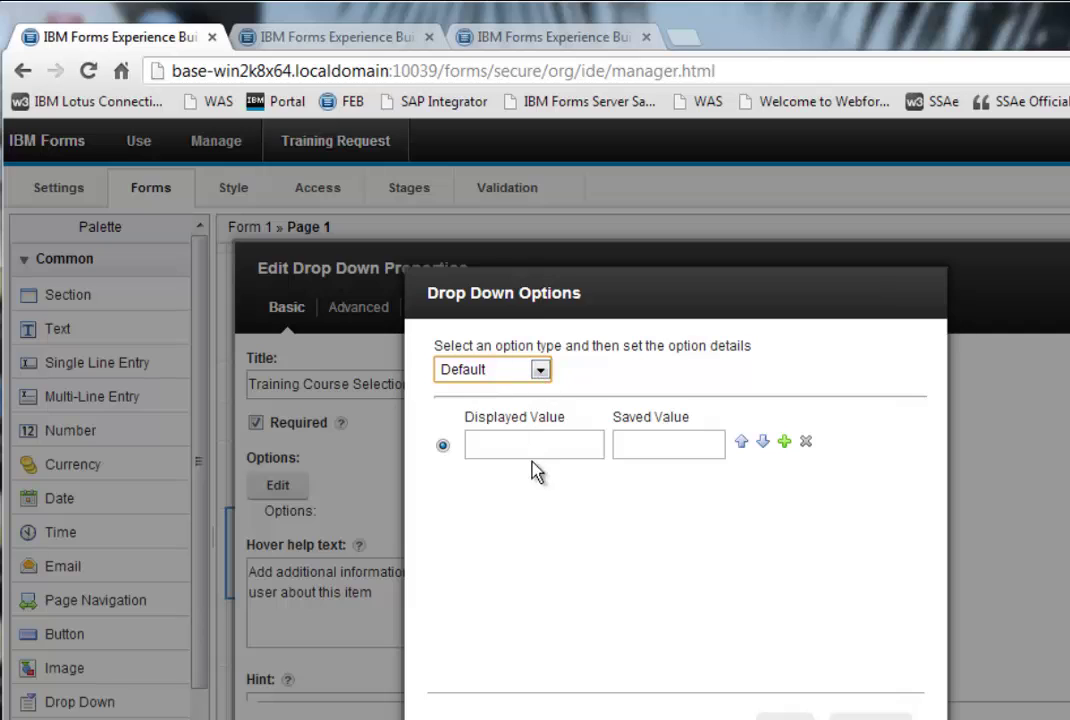
pyautogui.click(539, 372)
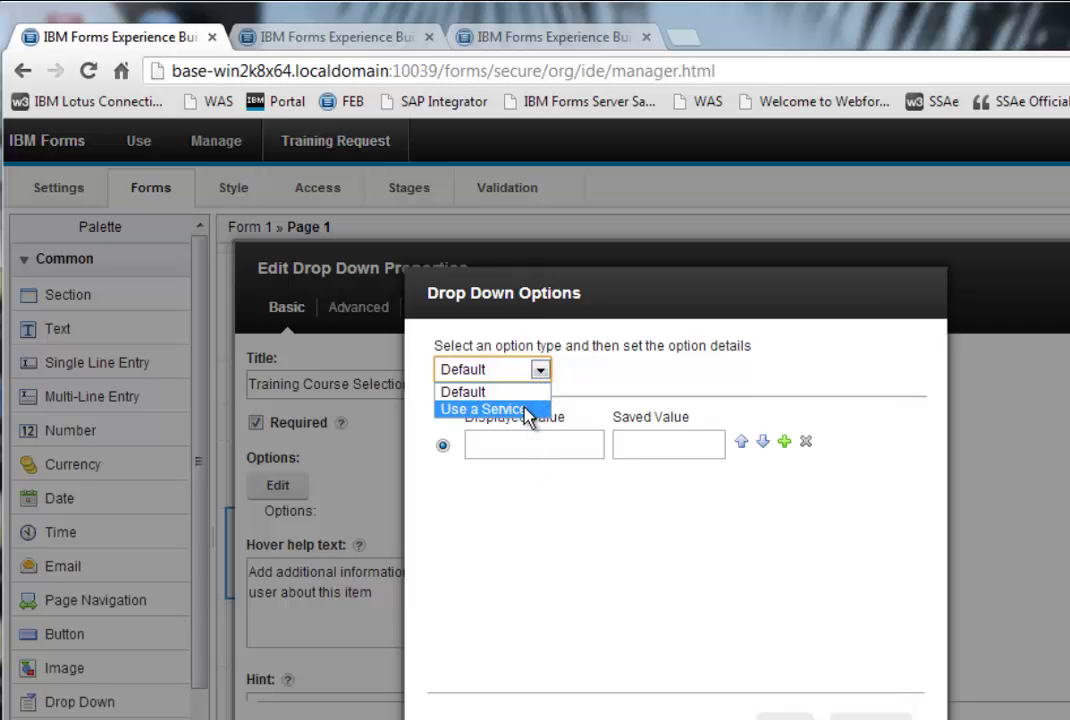
pyautogui.click(527, 412)
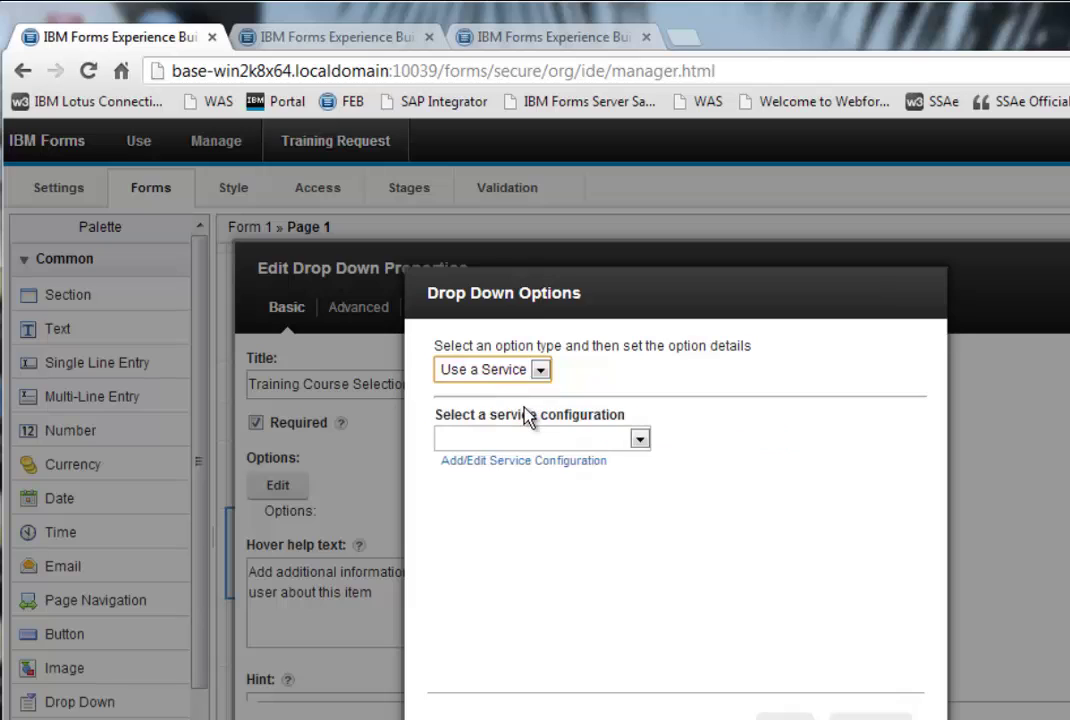
# - In a service configuration, search the IBM Forms Experience Builder Applications catalog for "traini" and select Training Course Catalog / Form 1 / Search
pyautogui.click(533, 468)
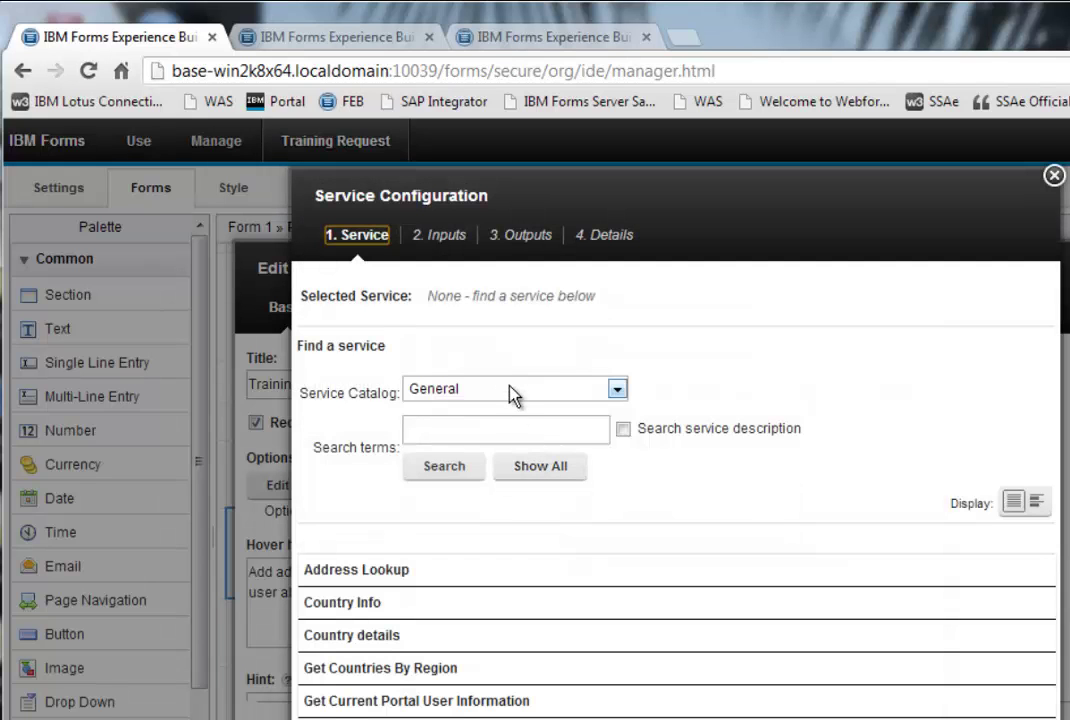
pyautogui.click(510, 396)
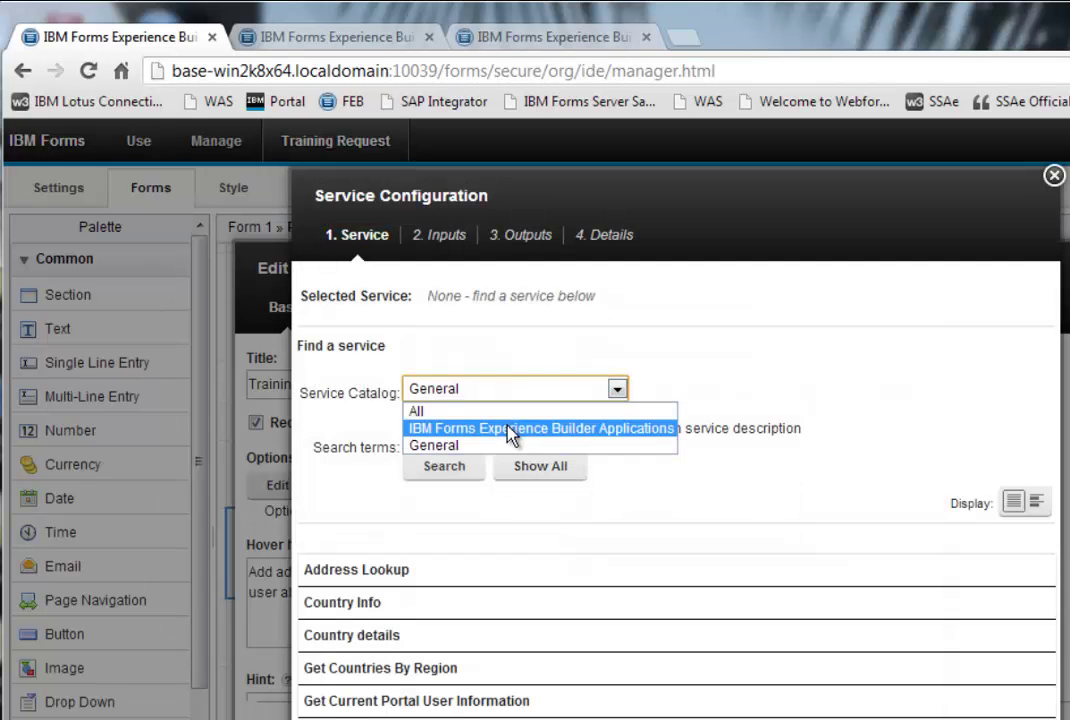
pyautogui.click(509, 428)
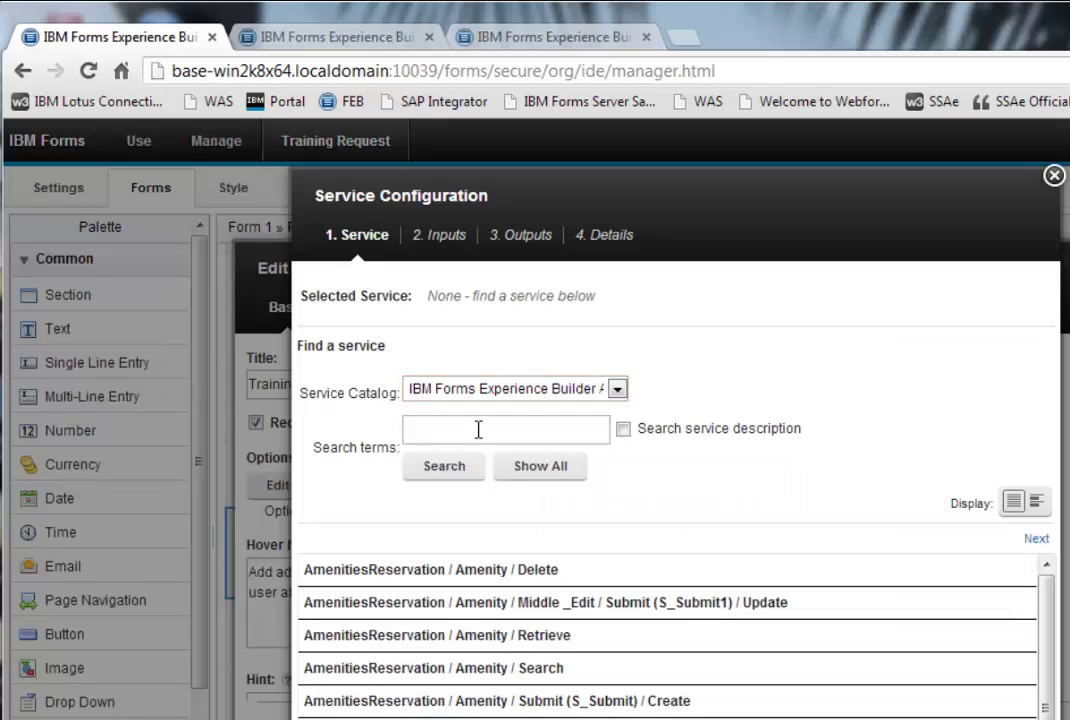
pyautogui.click(478, 429)
pyautogui.write('traini')
pyautogui.click(470, 467)
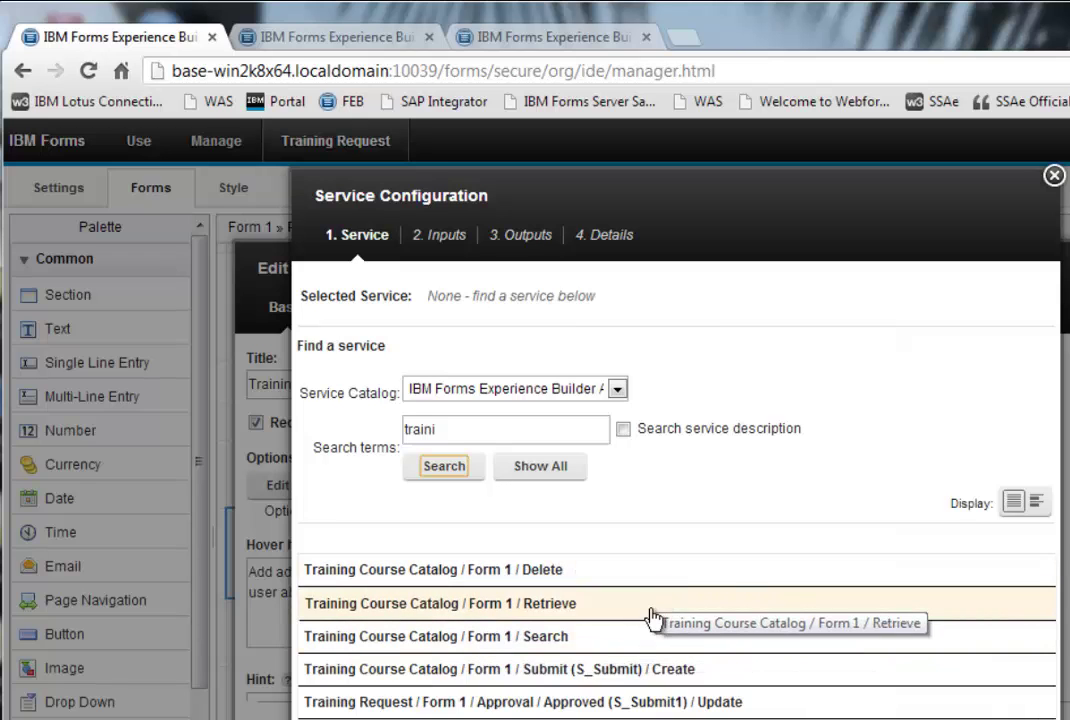
pyautogui.click(445, 651)
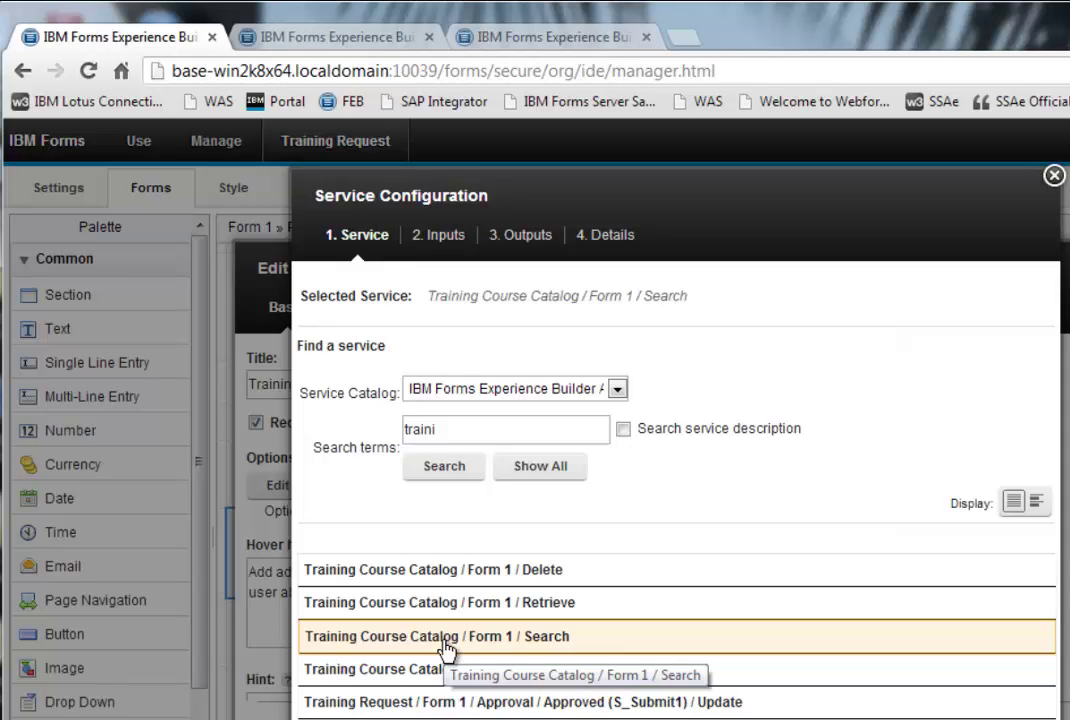
# - Assign the searched records' Course Title output to the Saved Value of the Training Course Selection options
pyautogui.click(447, 245)
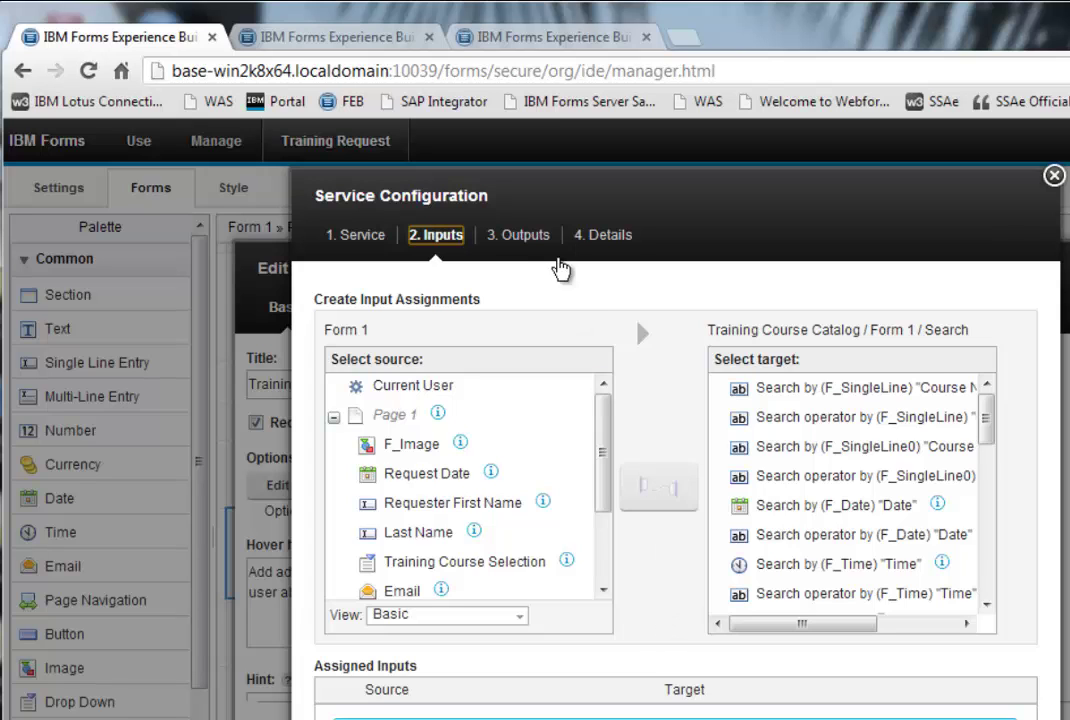
pyautogui.click(519, 238)
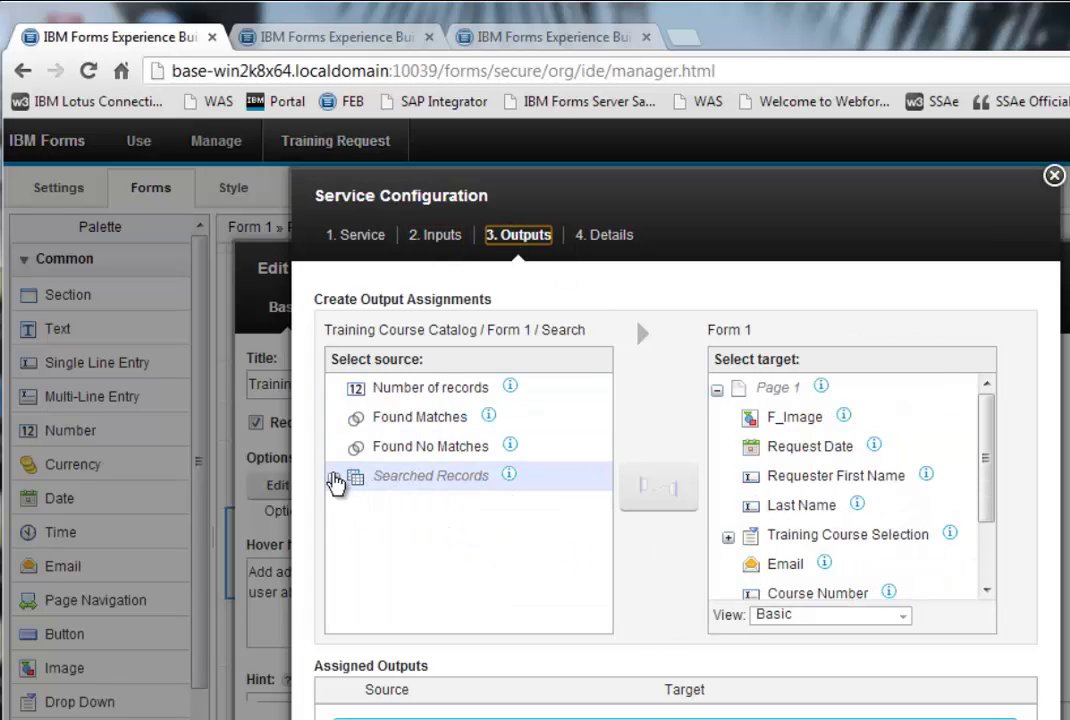
pyautogui.click(333, 480)
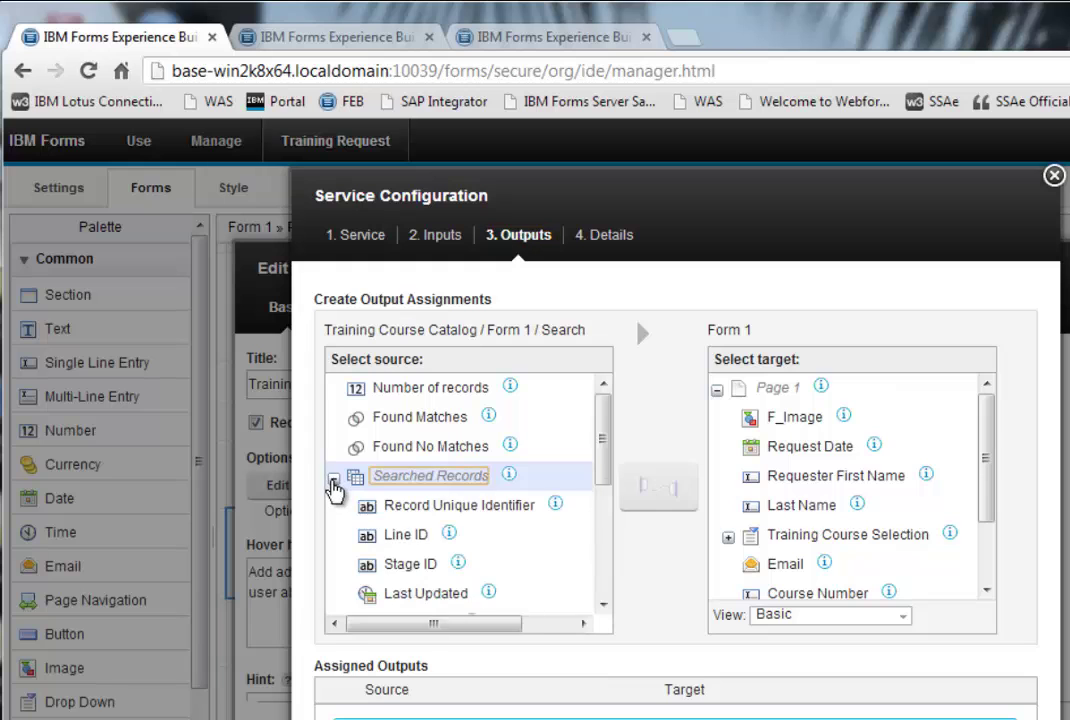
pyautogui.moveTo(605, 461); pyautogui.dragTo(612, 572)
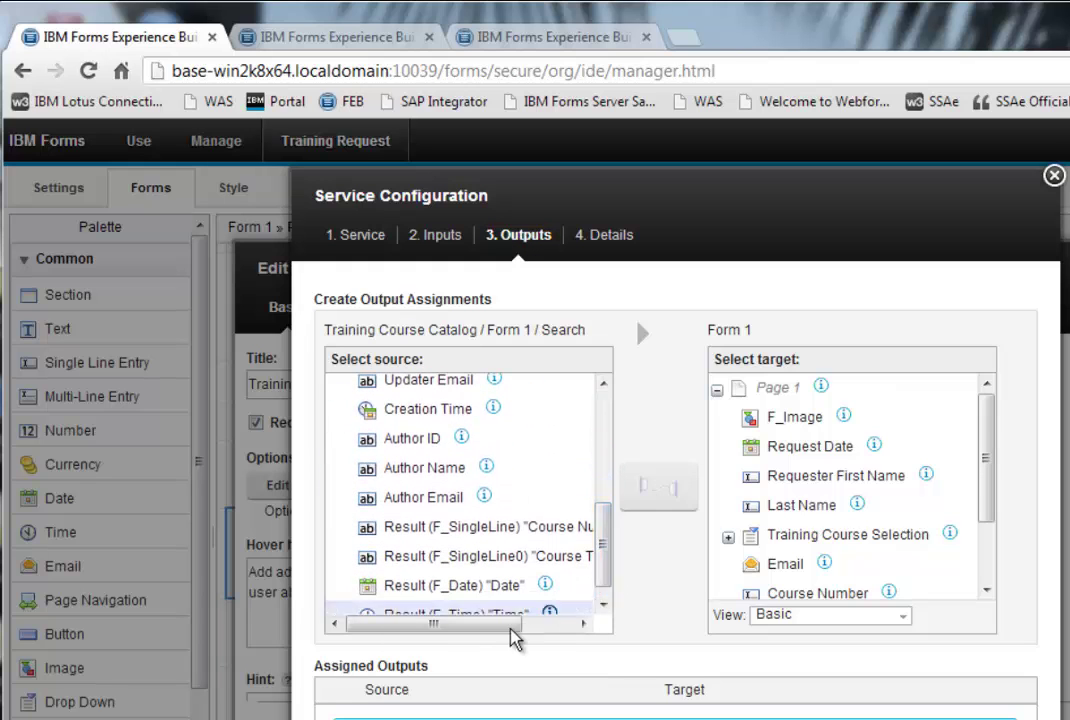
pyautogui.moveTo(504, 626); pyautogui.dragTo(535, 630)
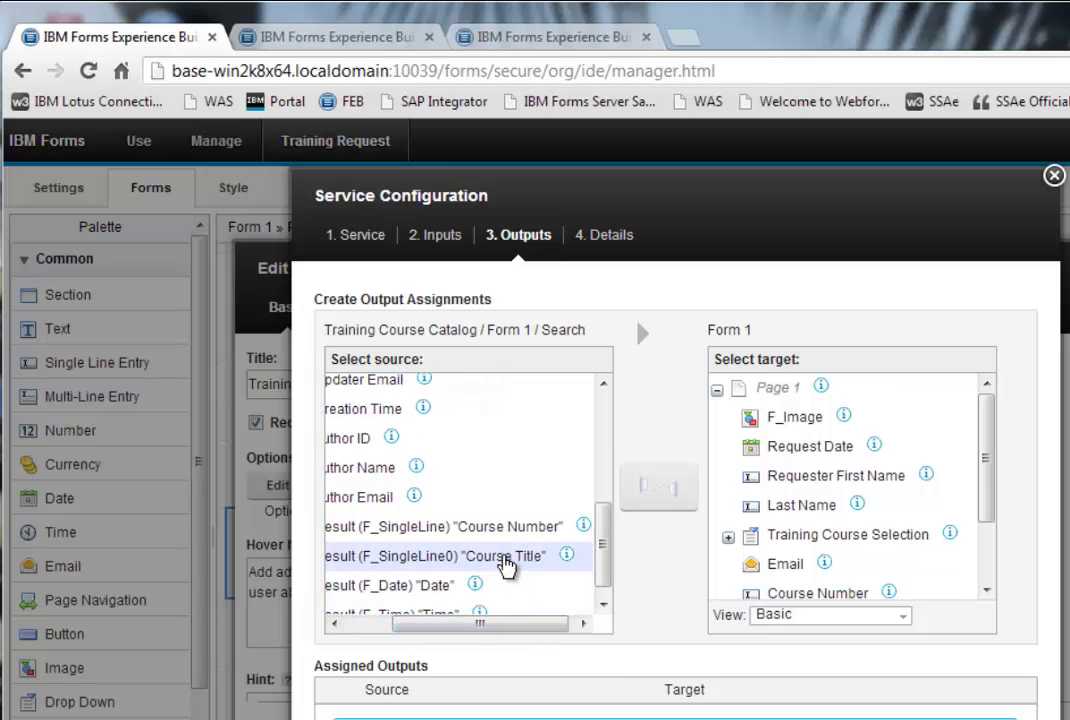
pyautogui.click(505, 560)
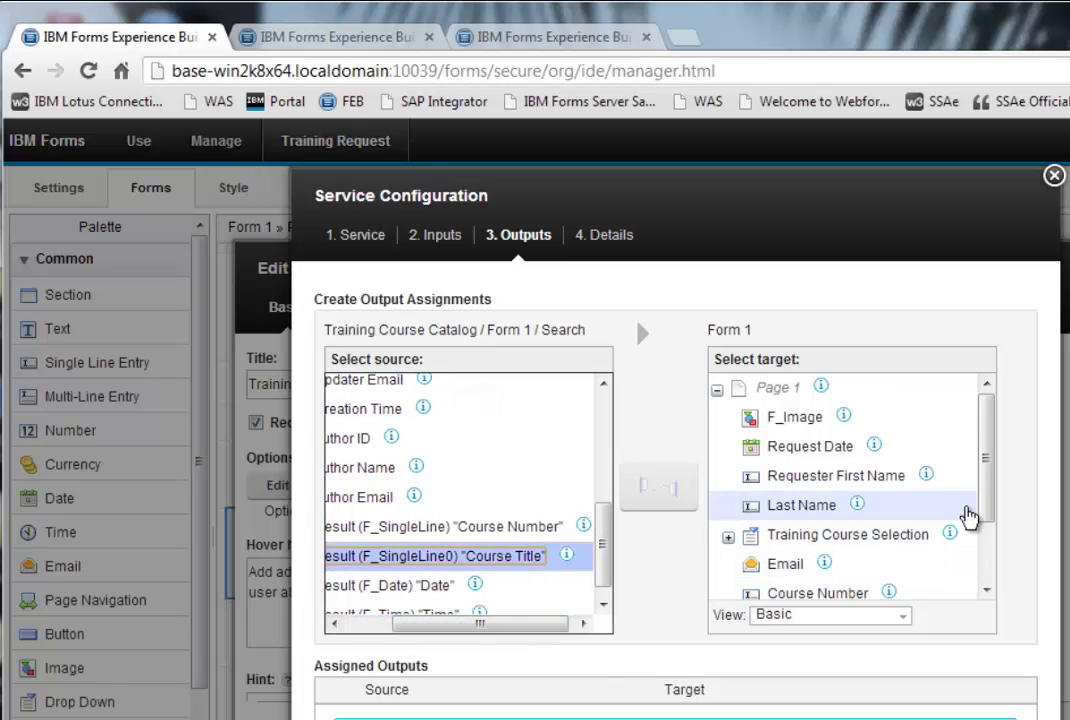
pyautogui.moveTo(992, 497); pyautogui.dragTo(992, 543)
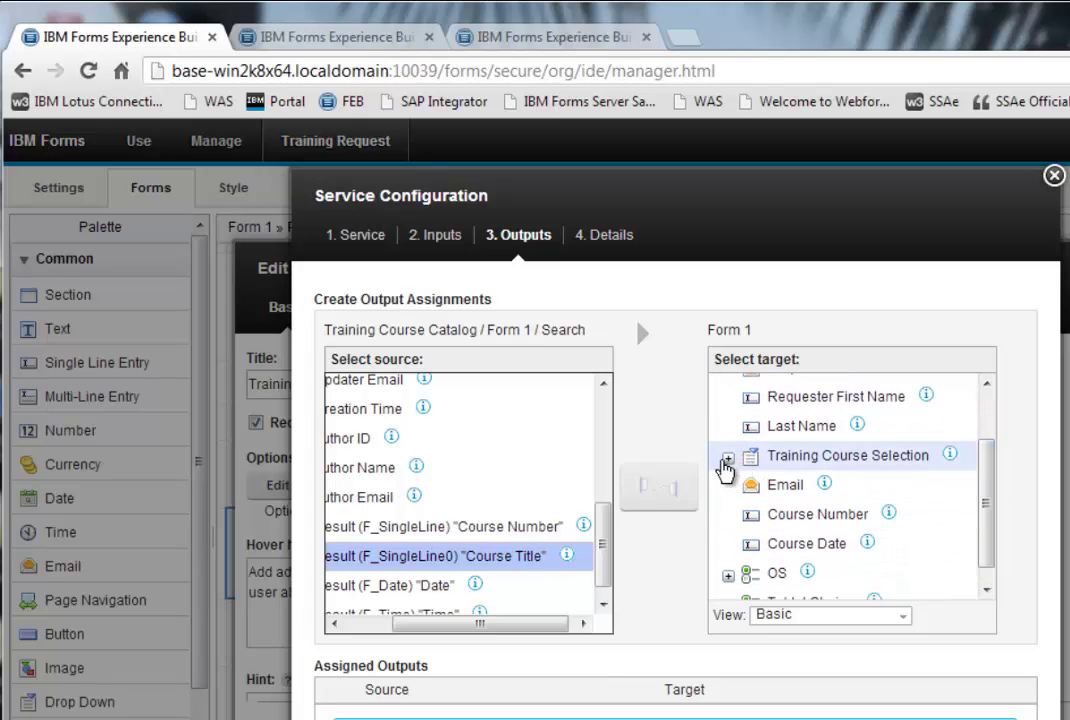
pyautogui.click(726, 459)
pyautogui.click(740, 488)
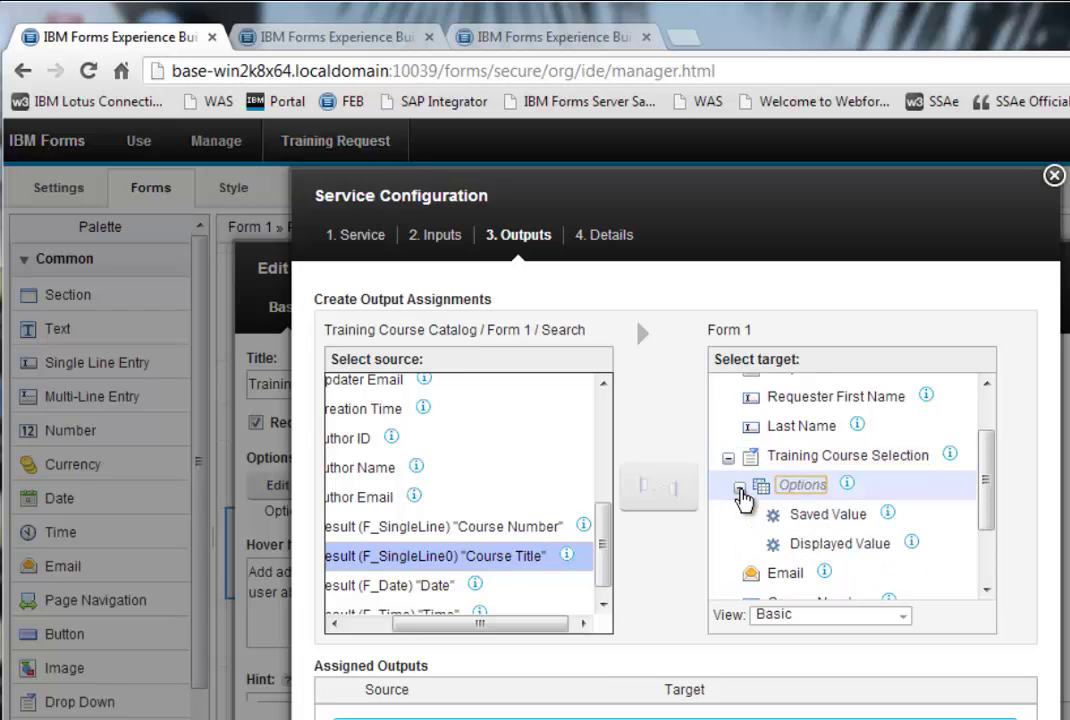
pyautogui.click(800, 514)
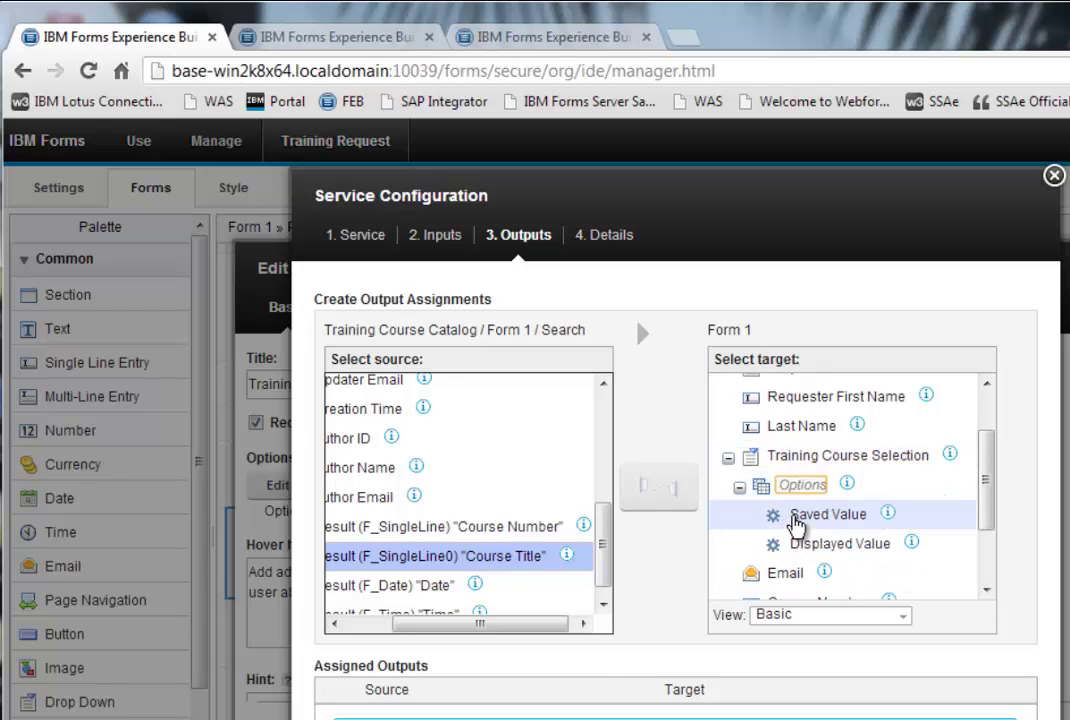
pyautogui.click(656, 489)
# - Assign the Course Title output to the options' Displayed Value as well, and save the service configuration and drop-down properties
pyautogui.click(822, 548)
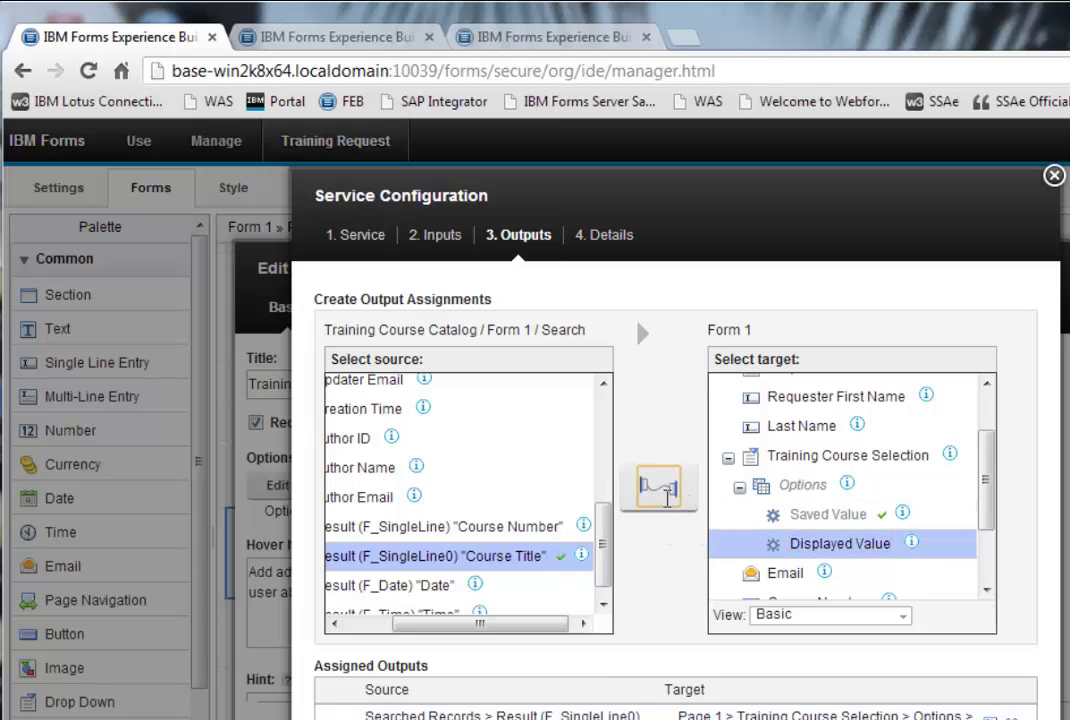
pyautogui.click(673, 496)
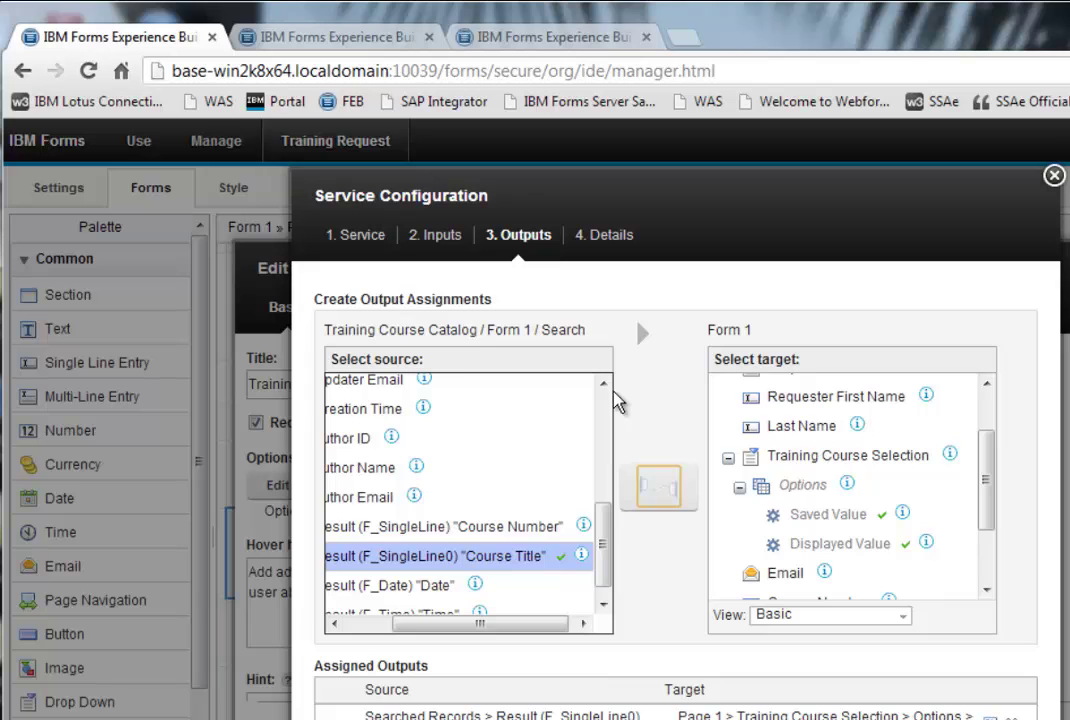
pyautogui.scroll(-1, 617, 400)
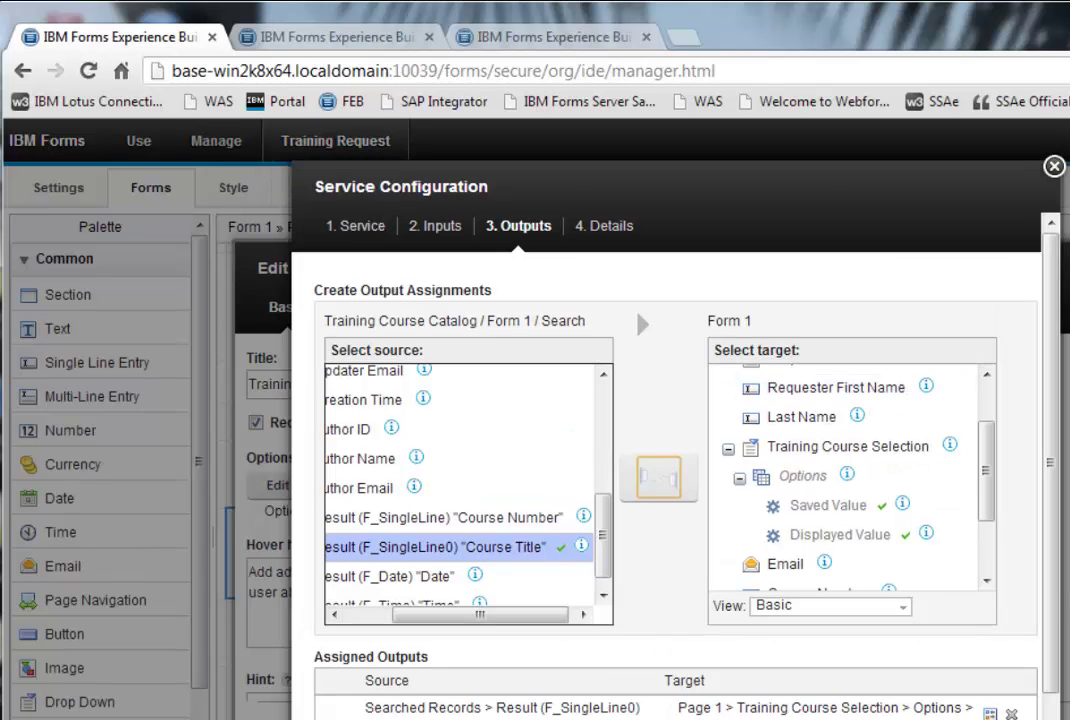
pyautogui.moveTo(1052, 595); pyautogui.dragTo(1060, 719)
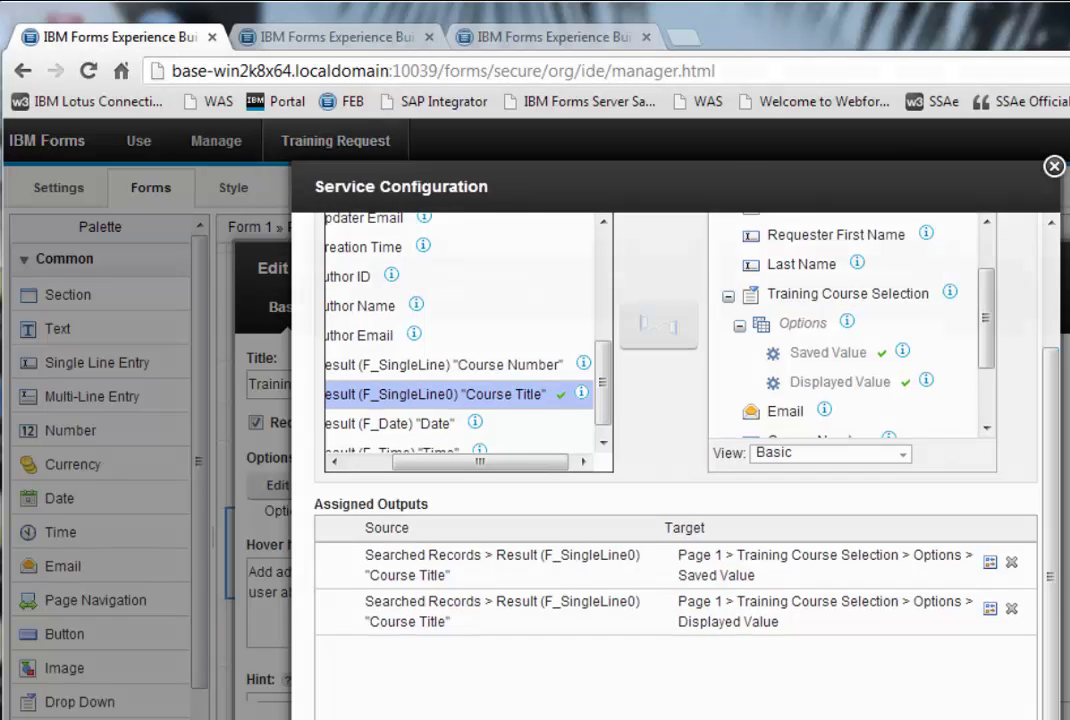
pyautogui.click(800, 719)
pyautogui.press('Return')
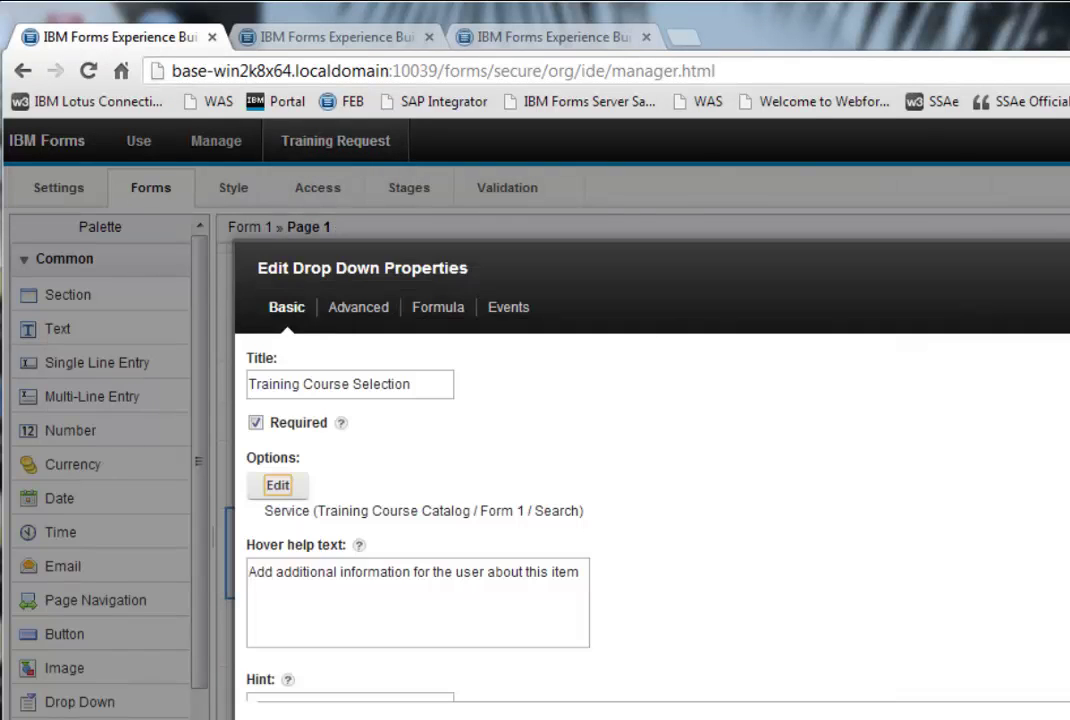
pyautogui.press('Return')
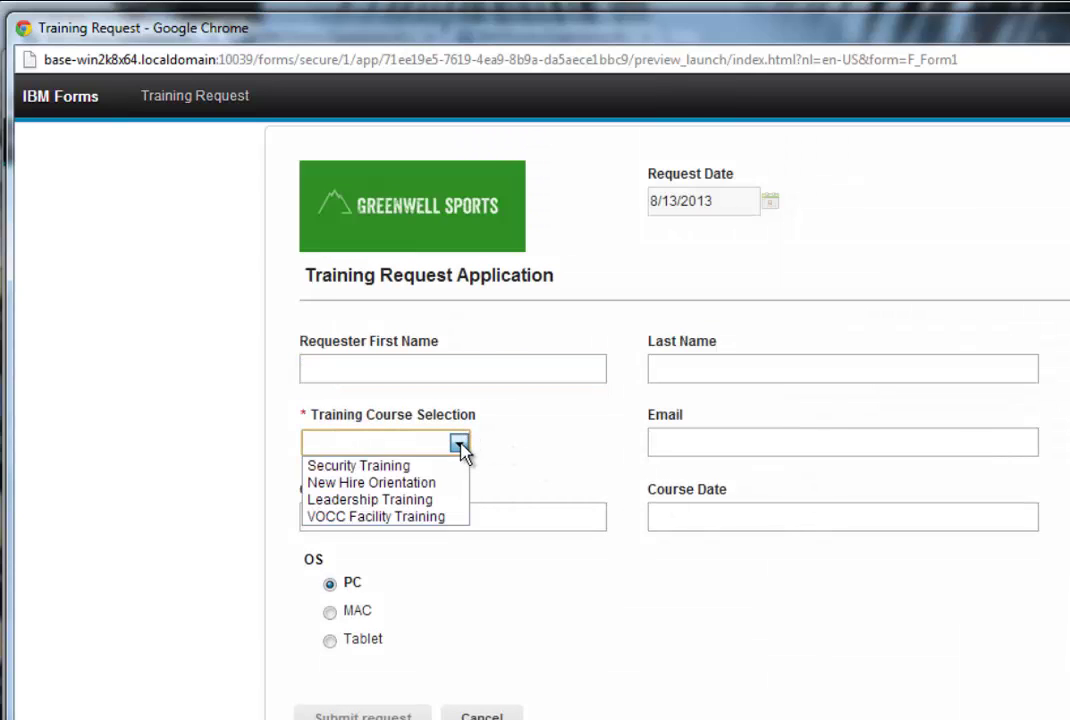
# - Test the Training Course Selection drop-down in the form preview by choosing Security Training and New Hire Orientation
pyautogui.click(430, 472)
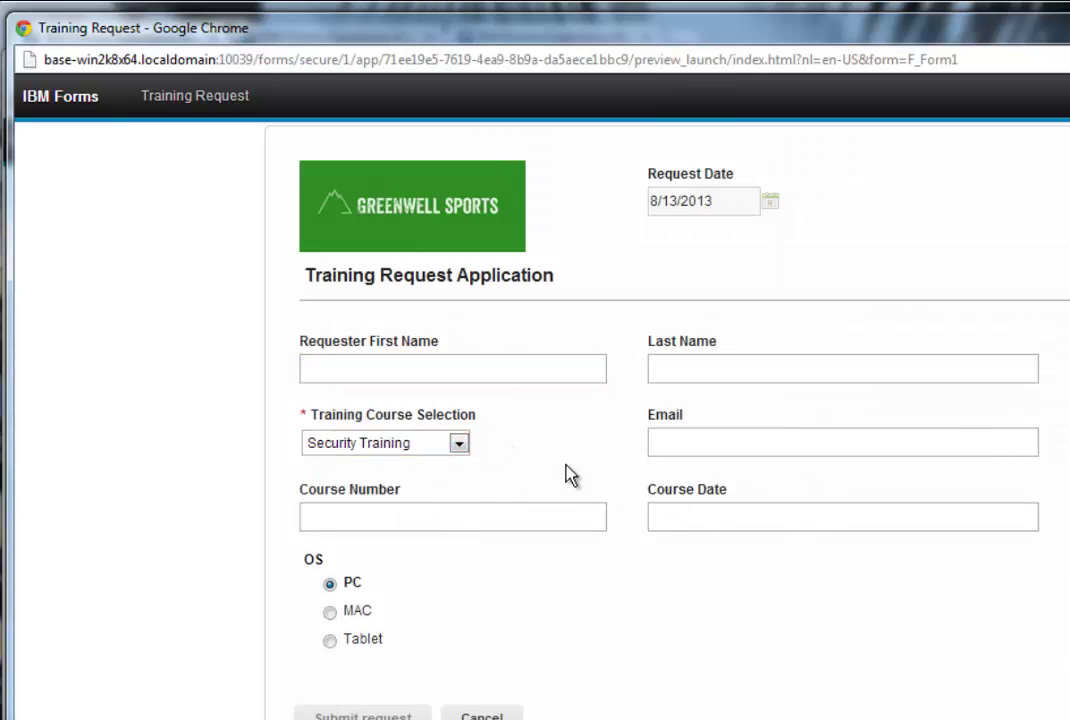
pyautogui.click(436, 450)
pyautogui.click(435, 482)
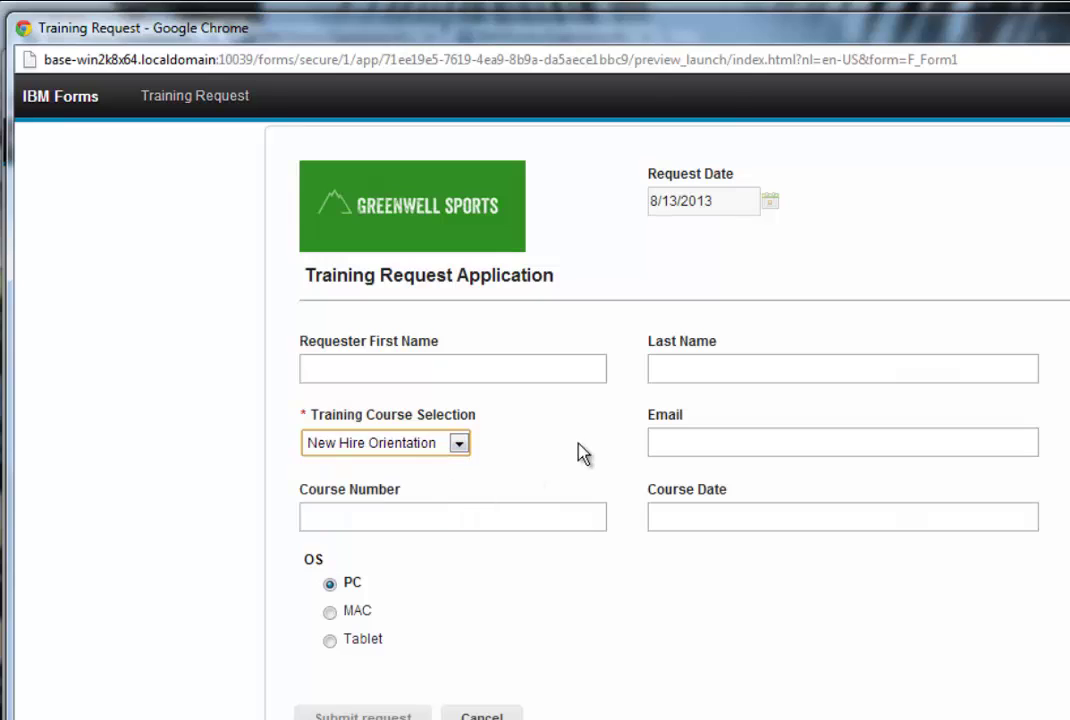
pyautogui.click(428, 452)
pyautogui.click(494, 500)
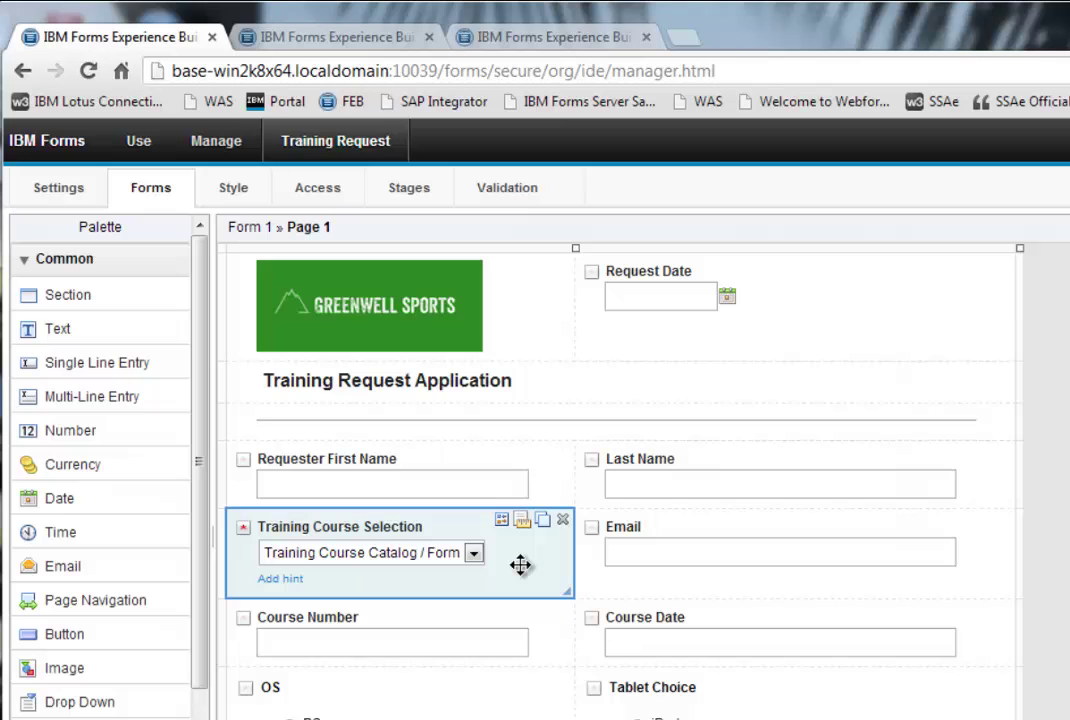
# - Enable Call a Service for the Training Course Selection drop-down's onItemChange event and open its service configuration
pyautogui.click(501, 520)
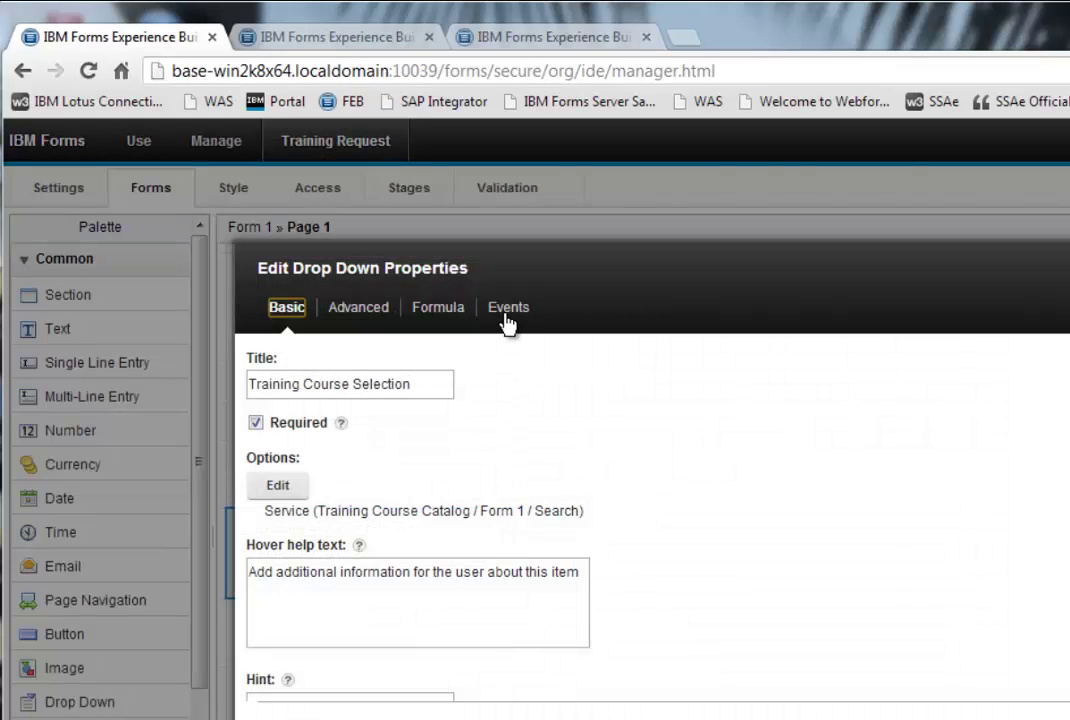
pyautogui.click(506, 310)
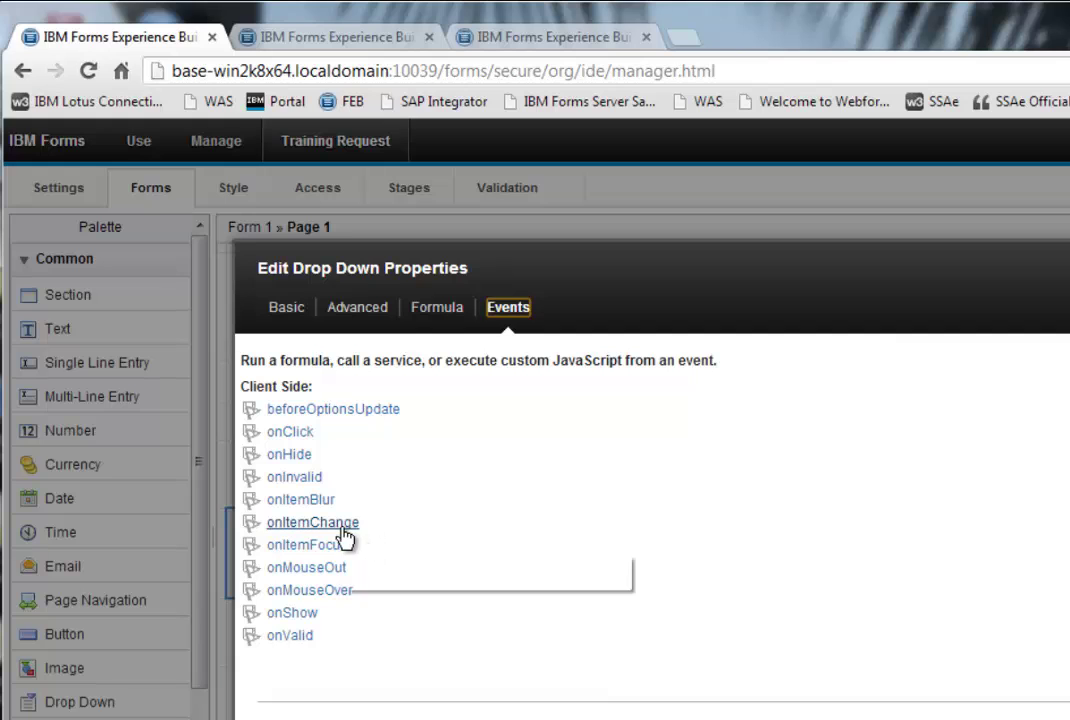
pyautogui.click(312, 522)
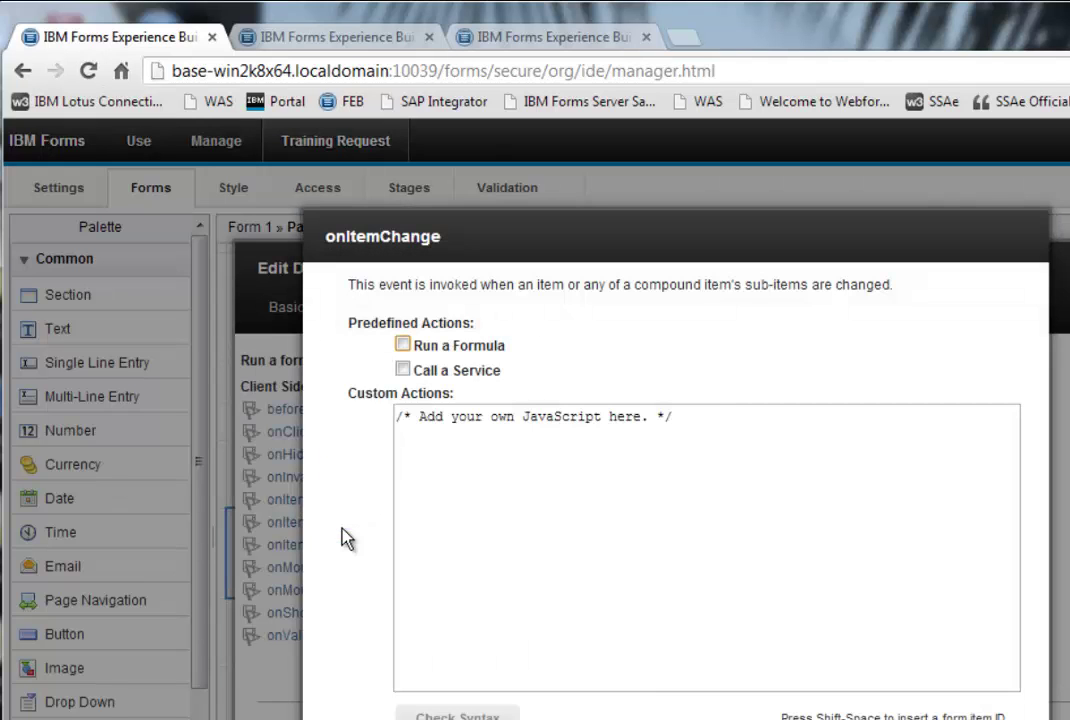
pyautogui.click(403, 370)
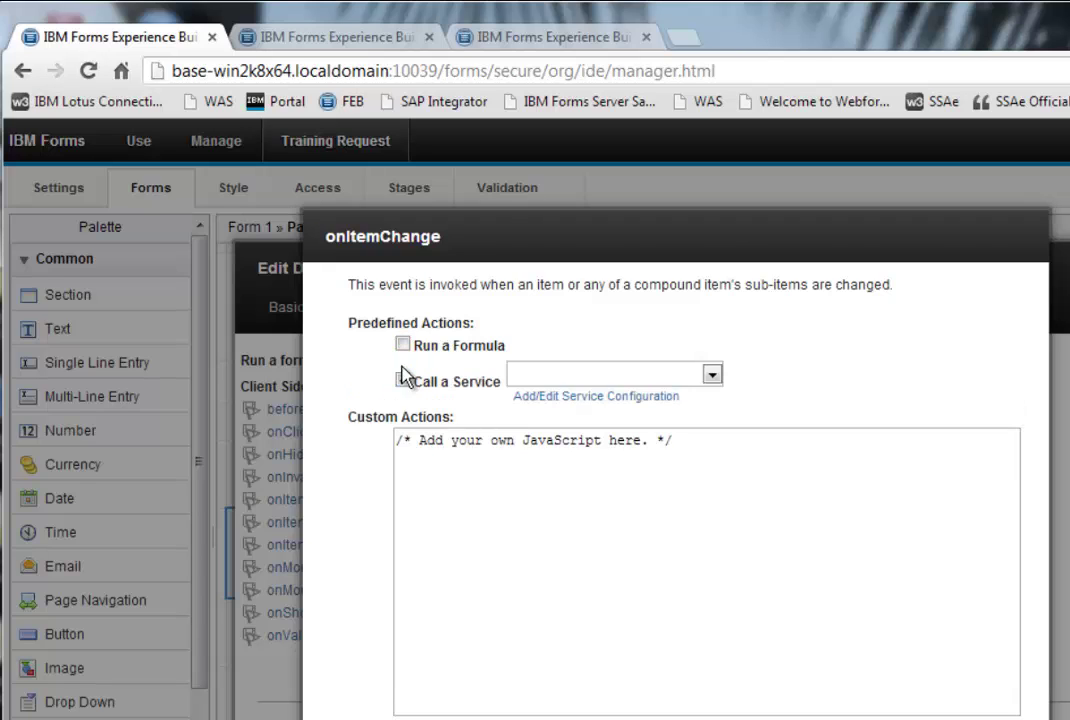
pyautogui.click(548, 398)
# - Search the IBM Forms Experience Builder Applications catalog for "train" and select the Training Course Catalog / Form 1 / Retrieve service
pyautogui.click(548, 398)
pyautogui.click(547, 425)
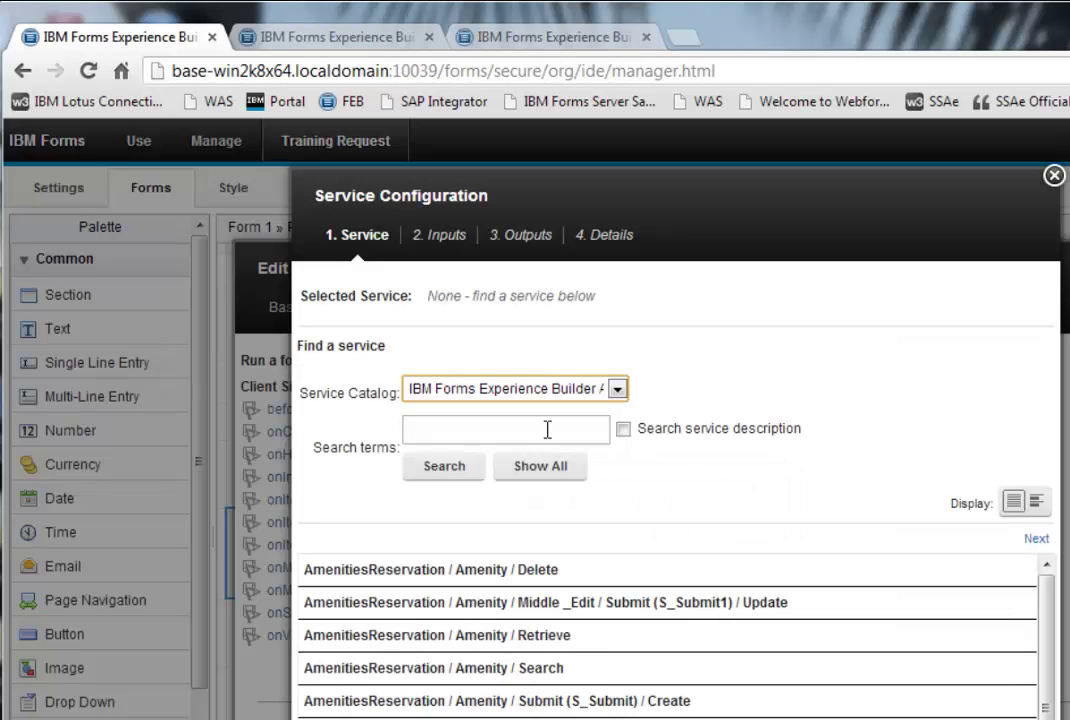
pyautogui.click(547, 430)
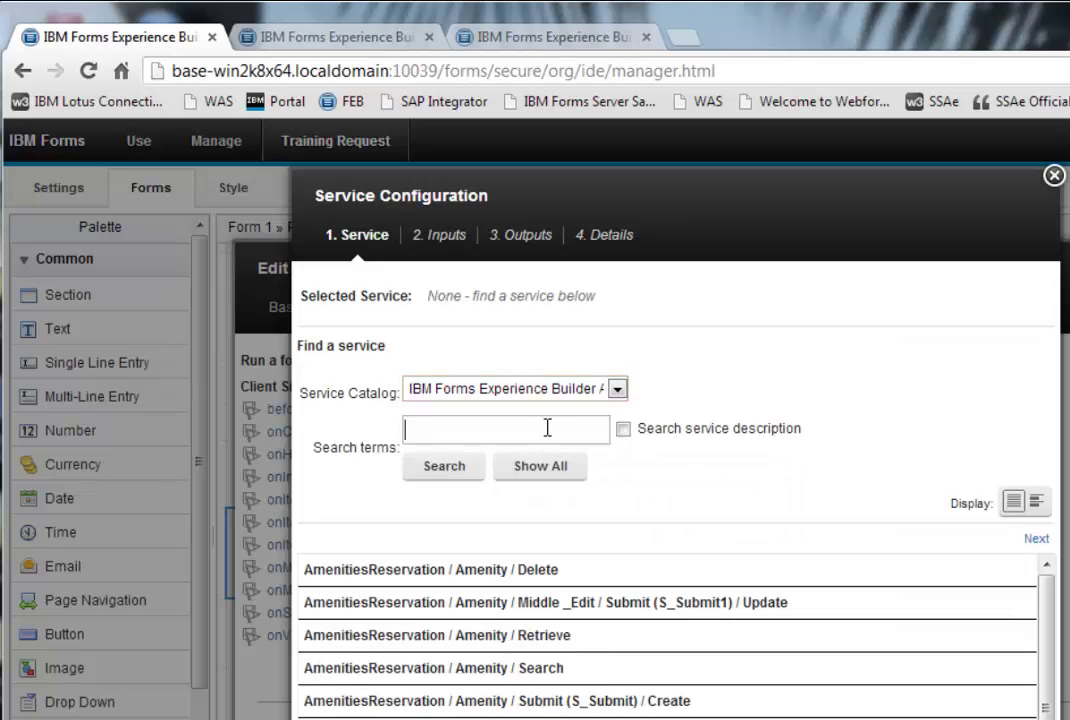
pyautogui.write('train')
pyautogui.click(422, 472)
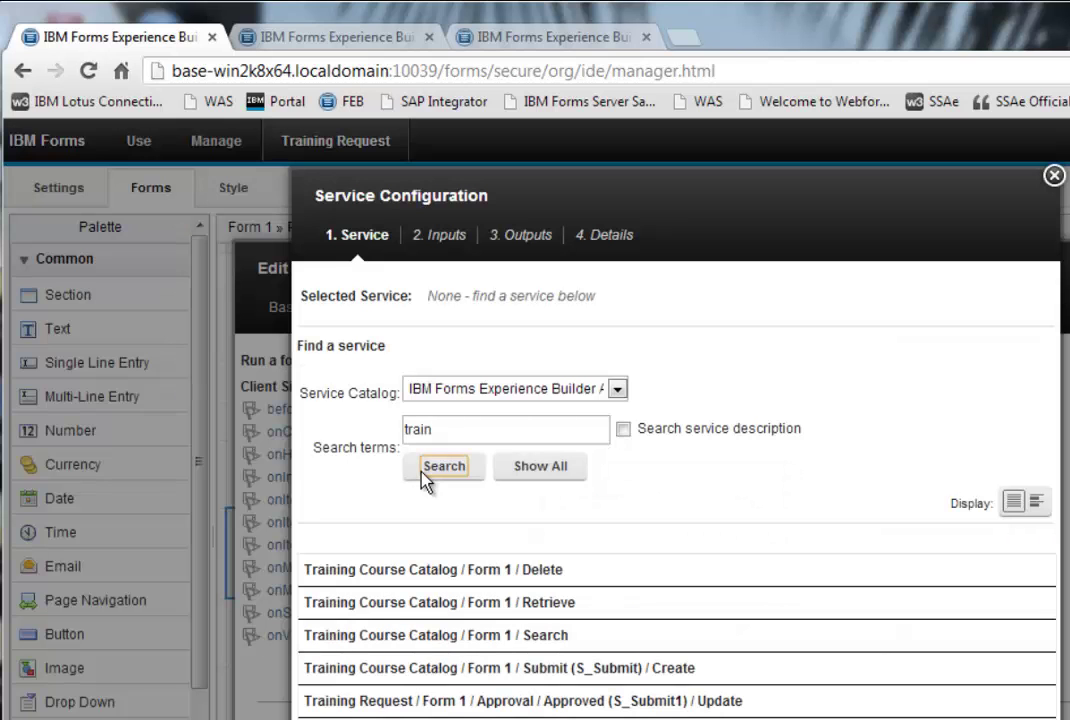
pyautogui.click(490, 604)
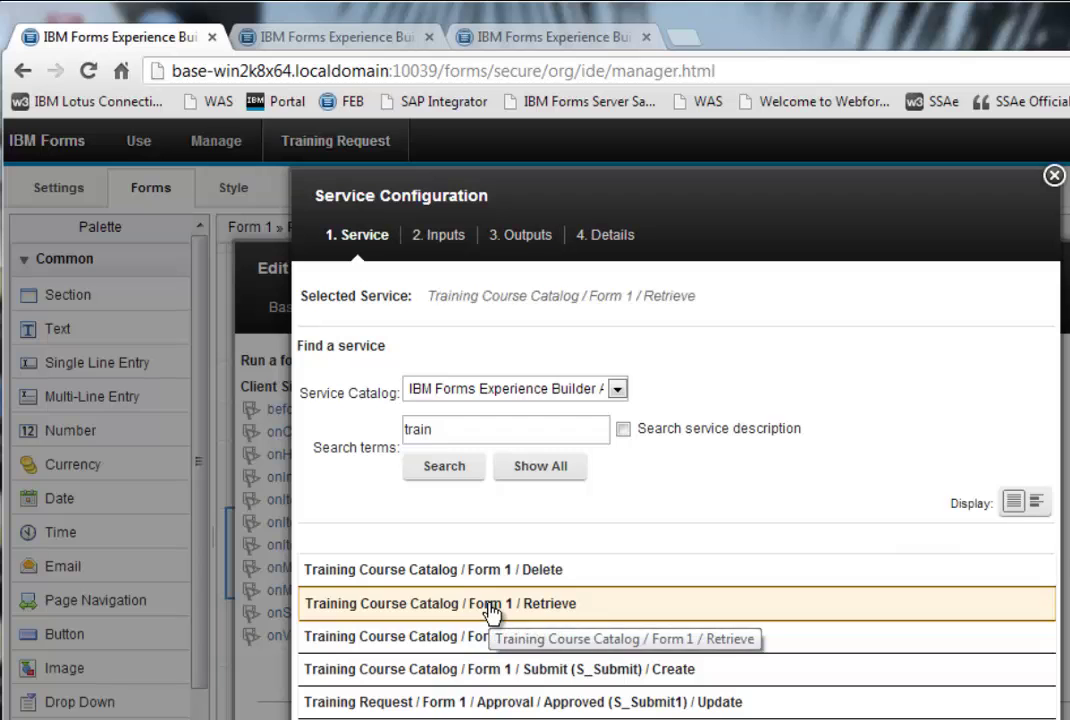
# - Assign the form's Training Course Selection as input to the service's Retrieve by "Course Title" target
pyautogui.click(451, 241)
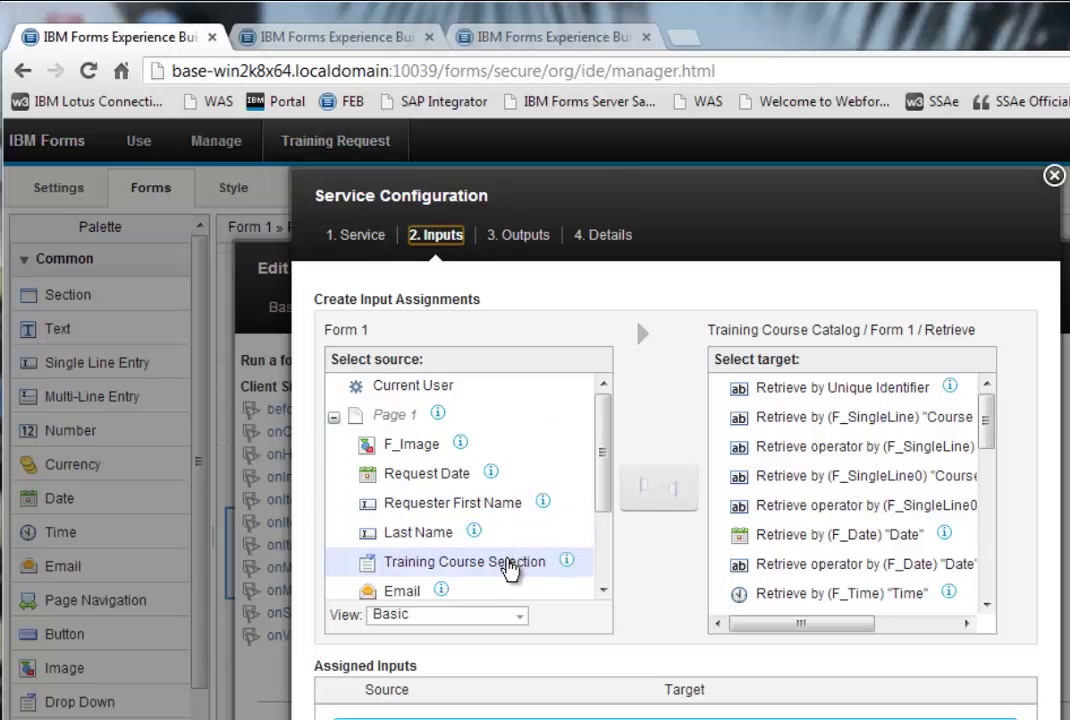
pyautogui.click(510, 570)
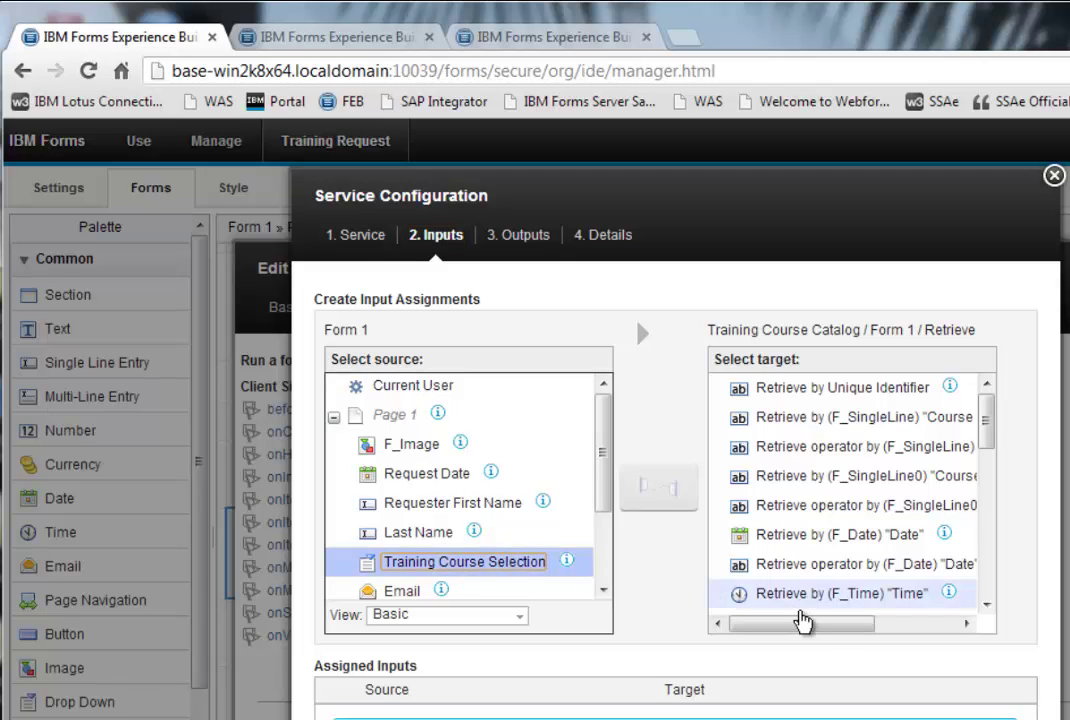
pyautogui.moveTo(814, 627); pyautogui.dragTo(888, 627)
pyautogui.click(806, 478)
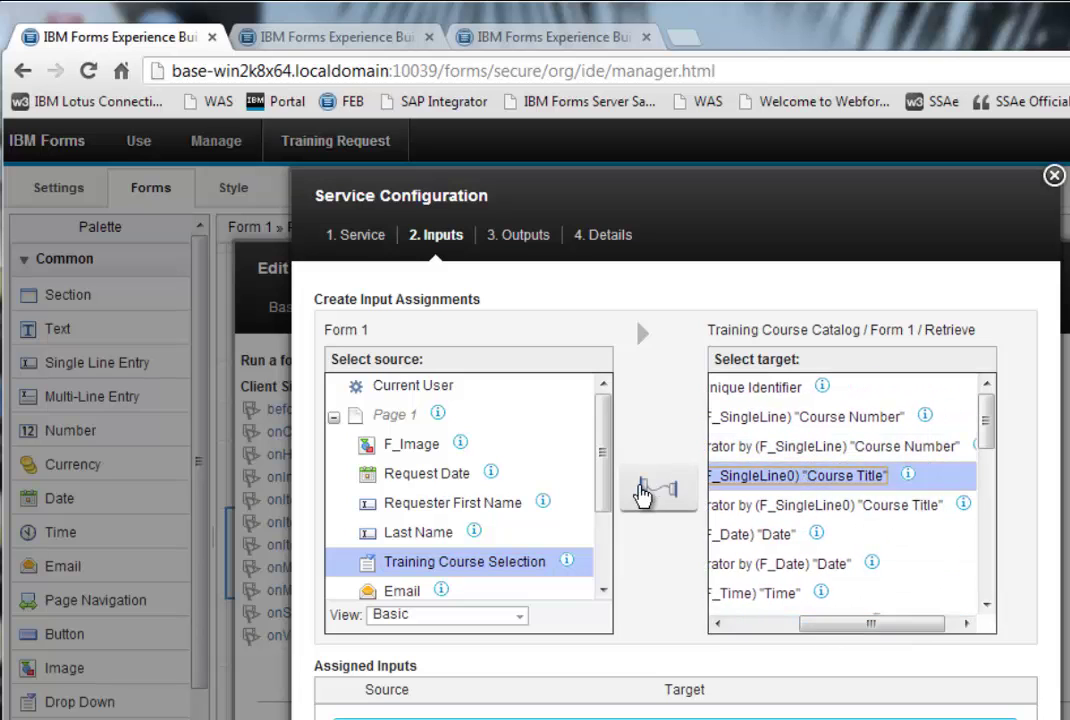
pyautogui.click(655, 488)
# - Assign the retrieved "Course Number" output to the form's Course Number field
pyautogui.click(524, 236)
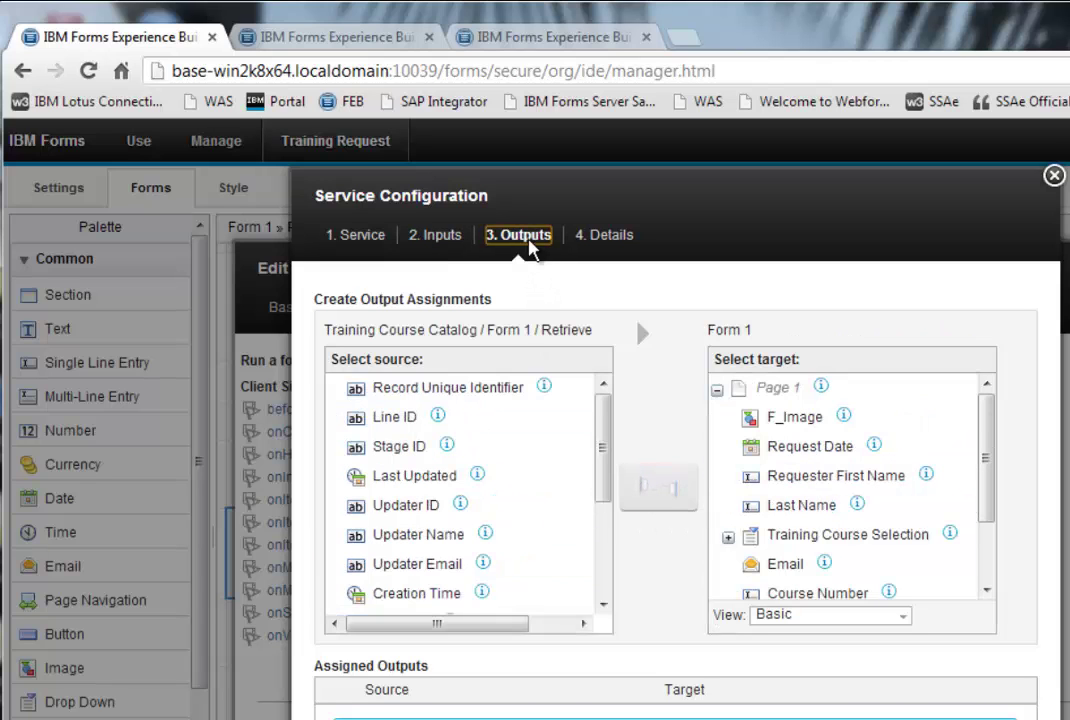
pyautogui.moveTo(609, 467); pyautogui.dragTo(605, 596)
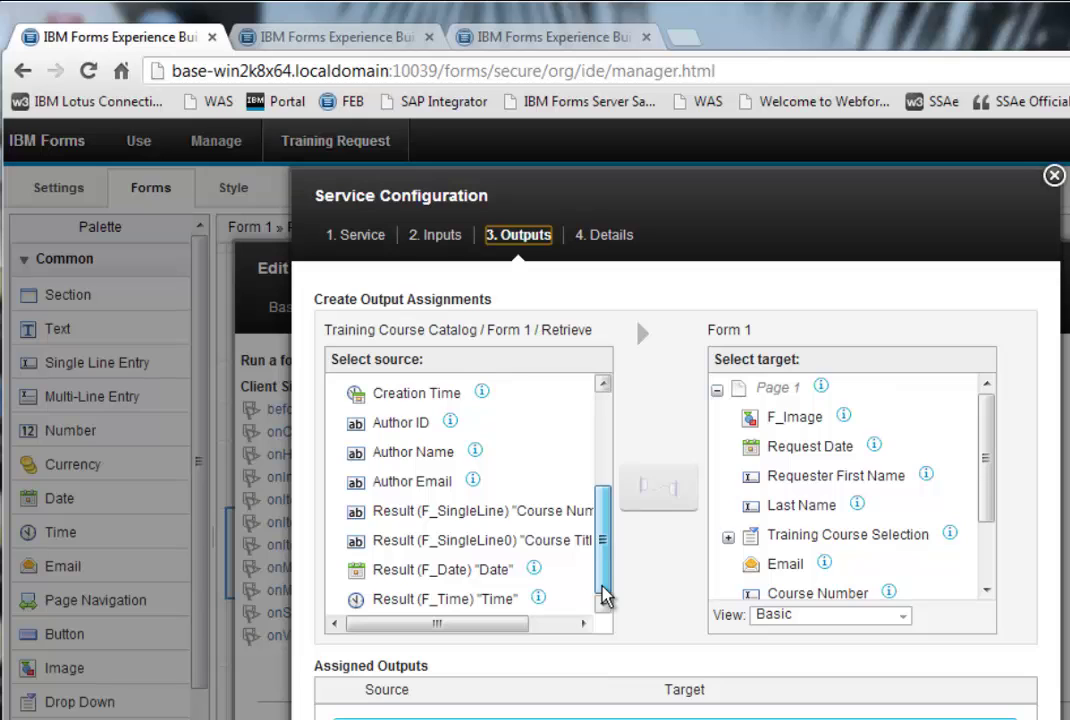
pyautogui.click(585, 511)
pyautogui.moveTo(514, 630); pyautogui.dragTo(552, 627)
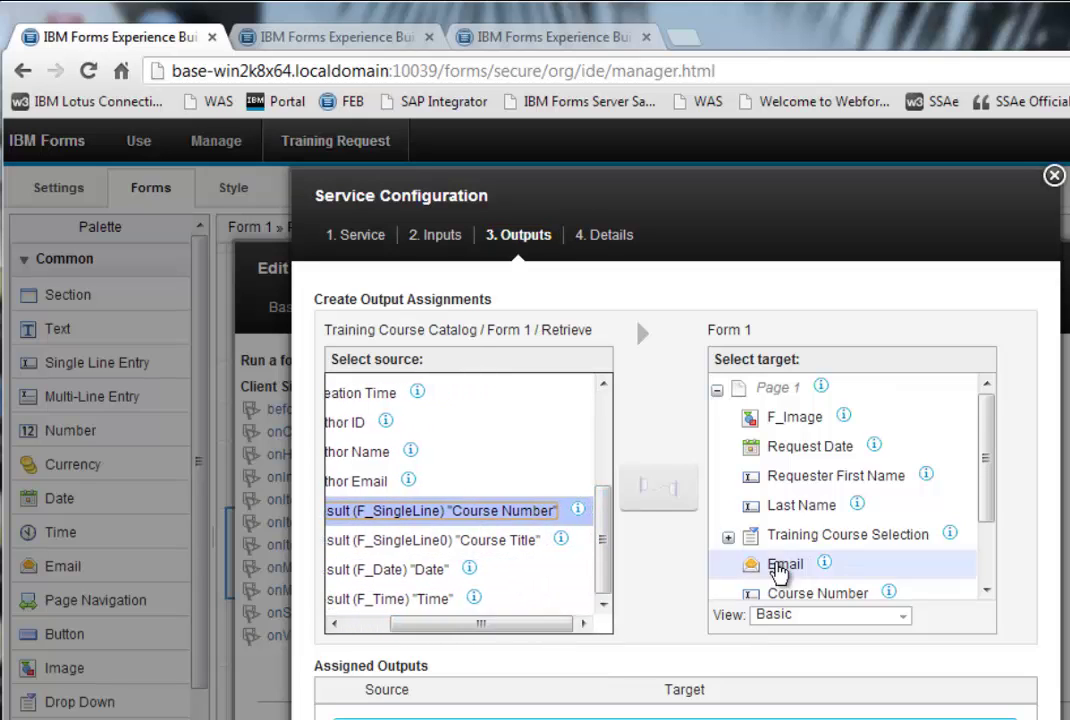
pyautogui.moveTo(984, 501); pyautogui.dragTo(984, 556)
pyautogui.click(836, 518)
pyautogui.click(655, 489)
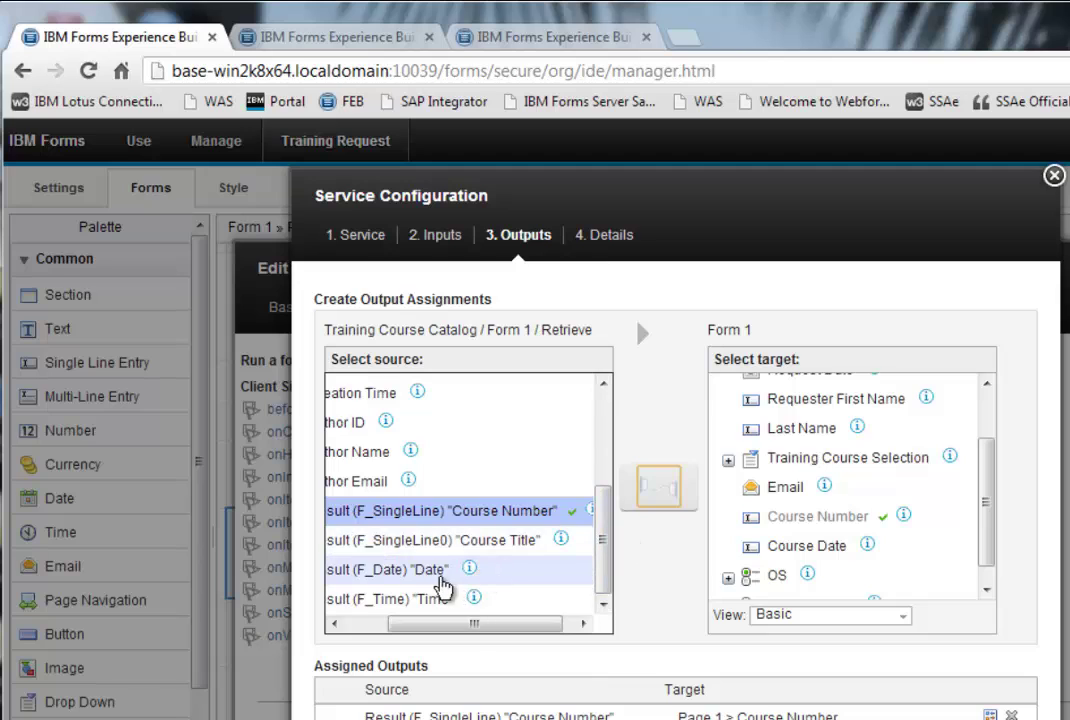
# - Assign the retrieved "Date" output to the Course Date field, and save the service configuration, onItemChange event and drop-down properties
pyautogui.click(428, 575)
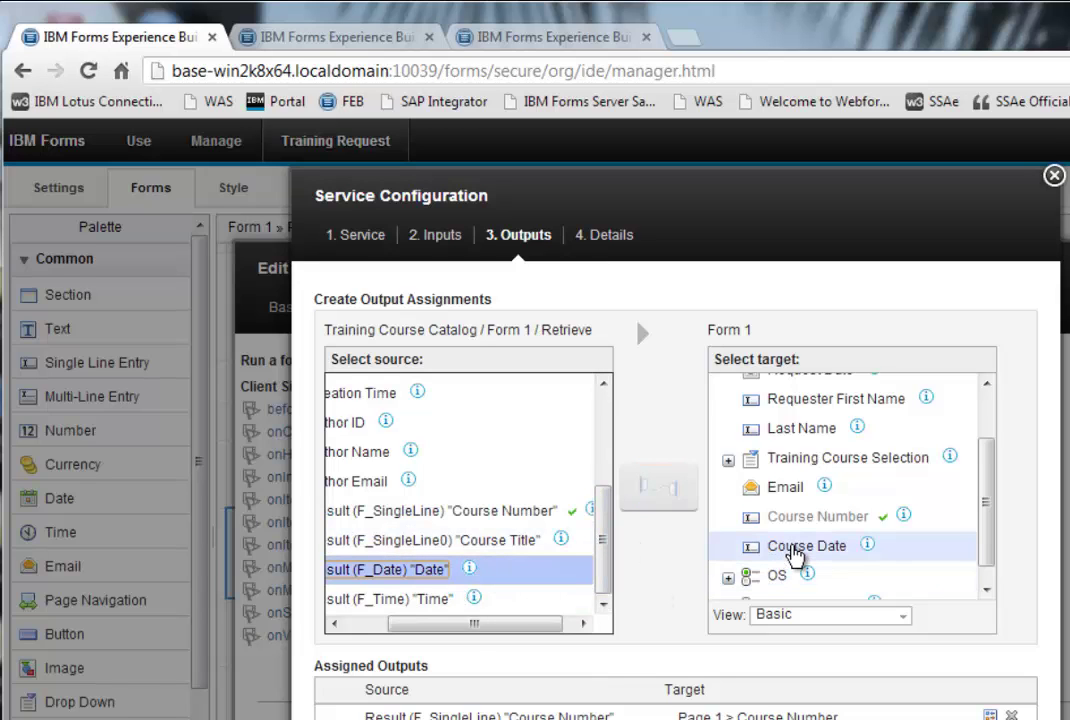
pyautogui.click(795, 552)
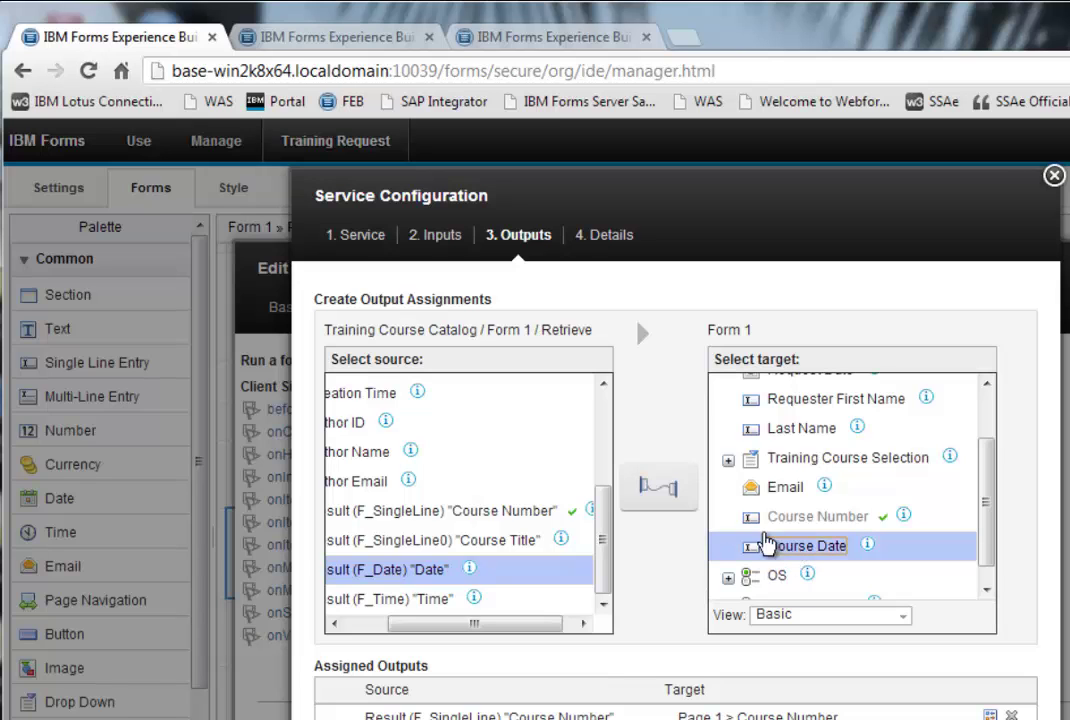
pyautogui.click(675, 495)
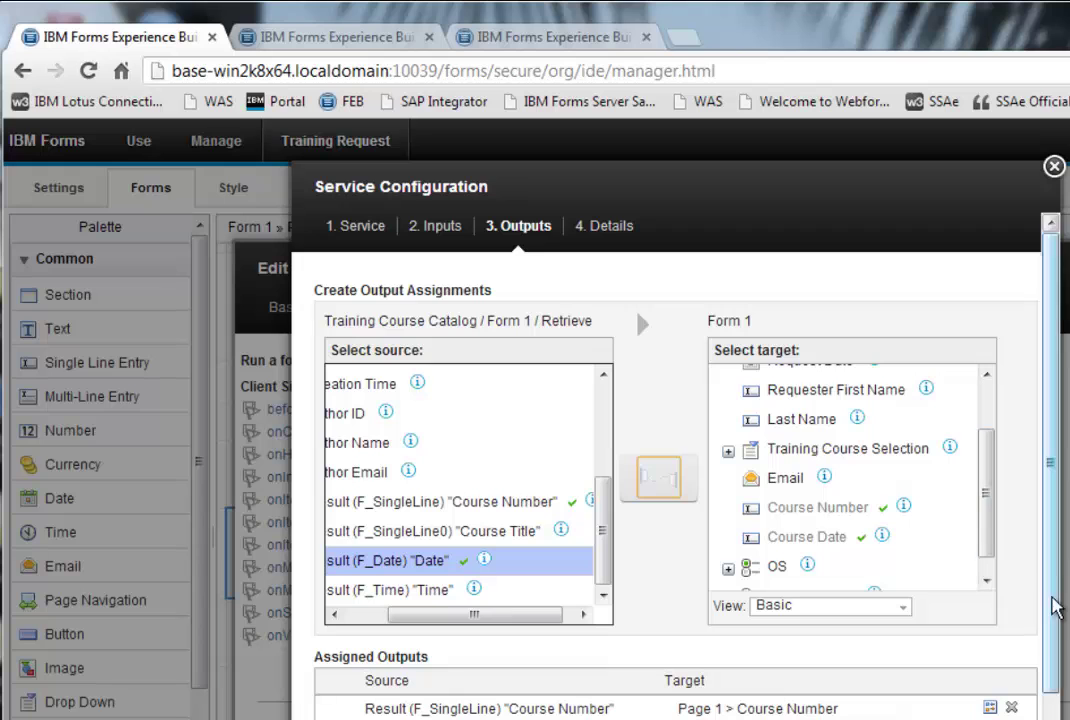
pyautogui.moveTo(1051, 669); pyautogui.dragTo(1051, 719)
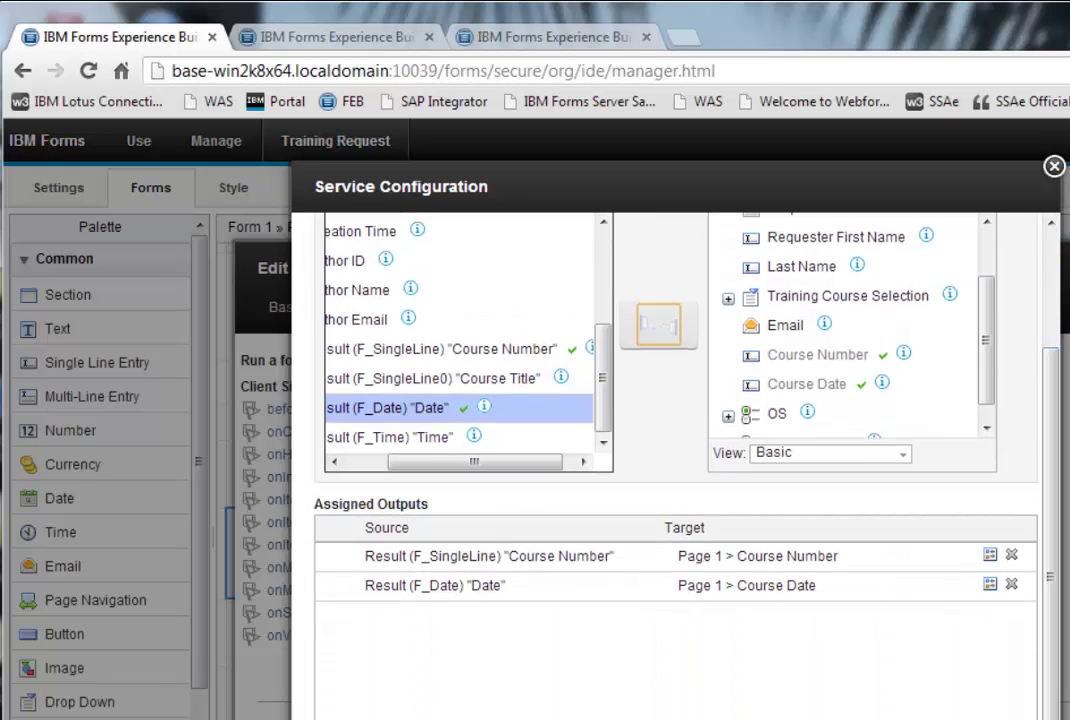
pyautogui.press('Return')
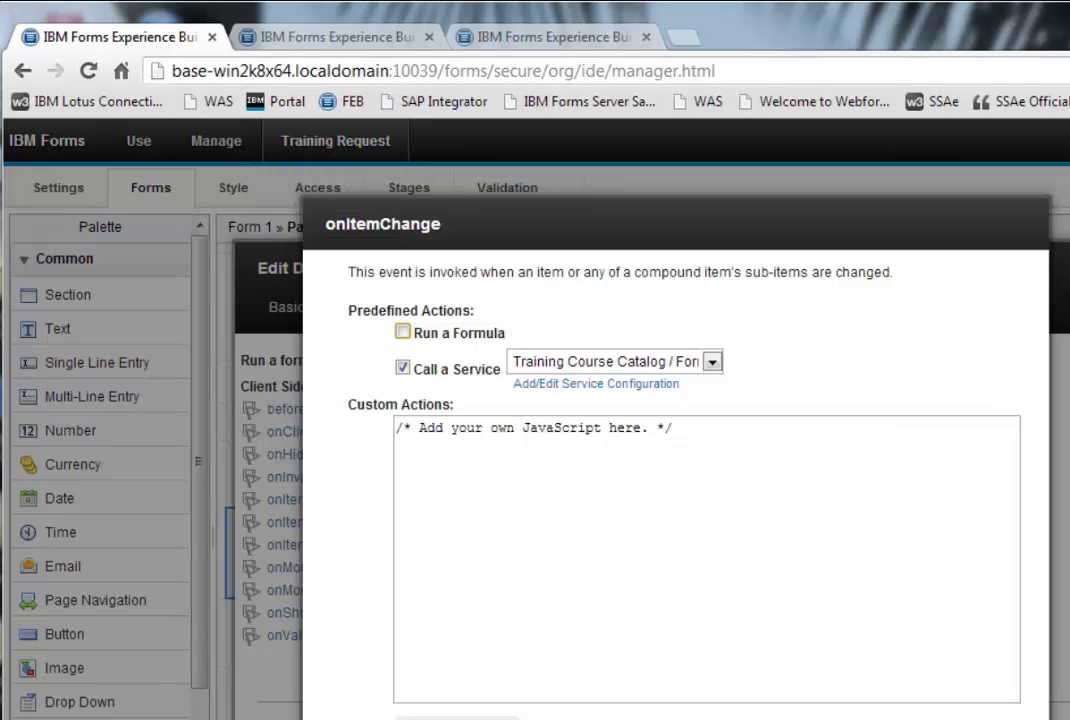
pyautogui.press('Return')
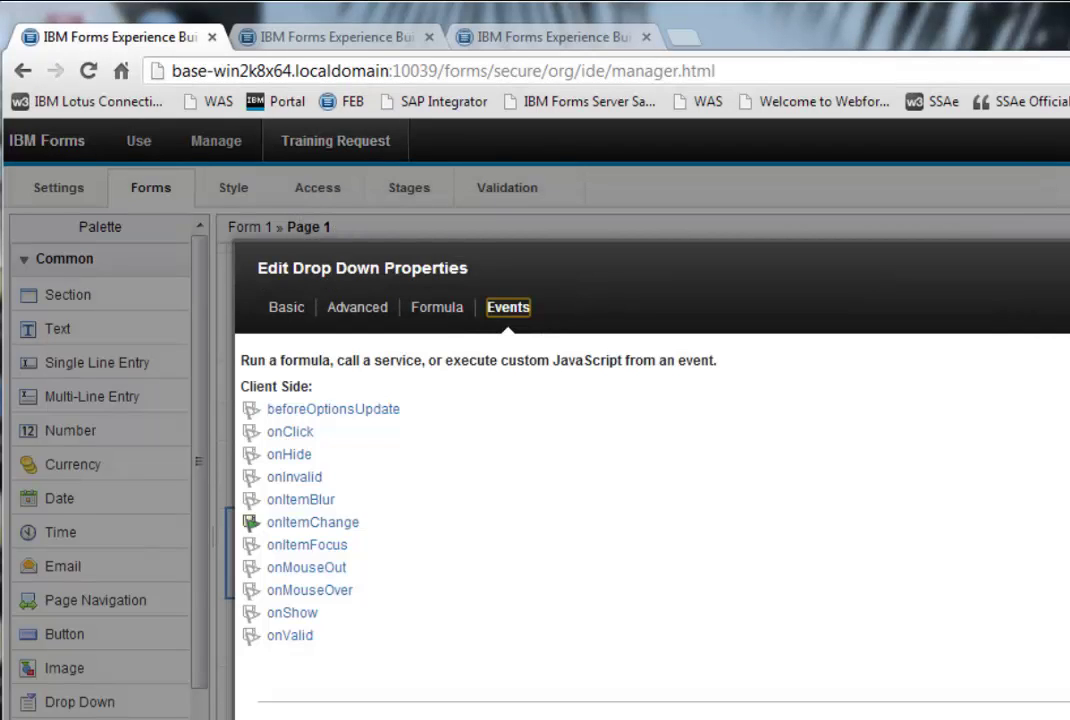
pyautogui.press('Return')
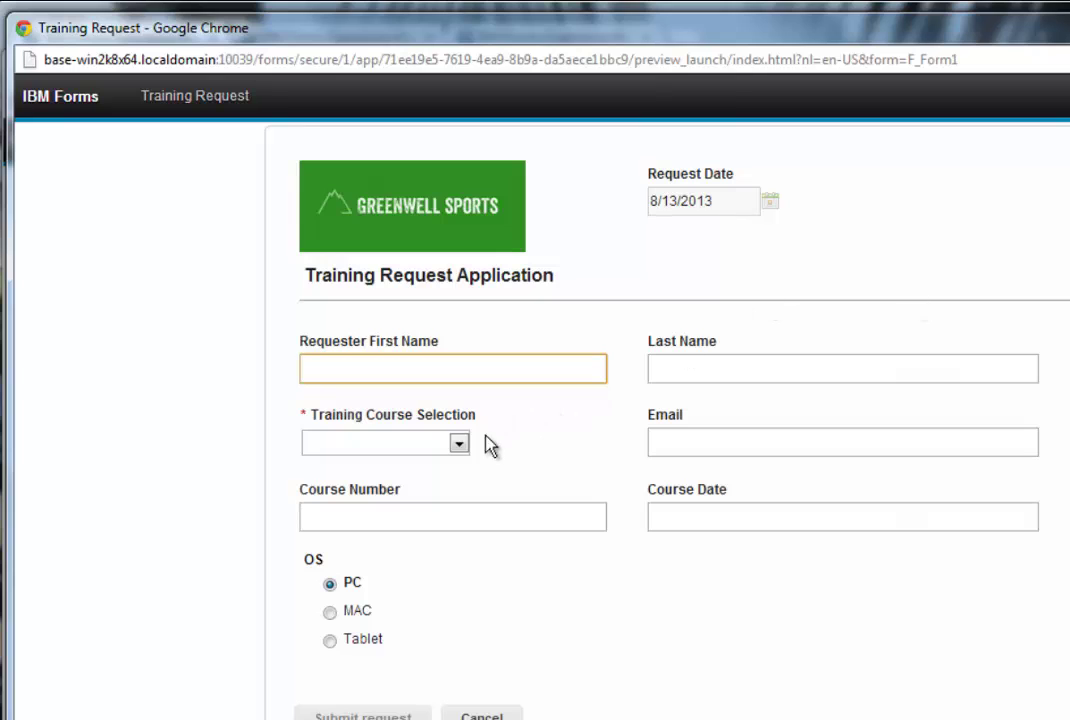
# - Test the course lookup in the form preview by choosing Security Training and VOCC Facility Training, and close the preview
pyautogui.click(456, 445)
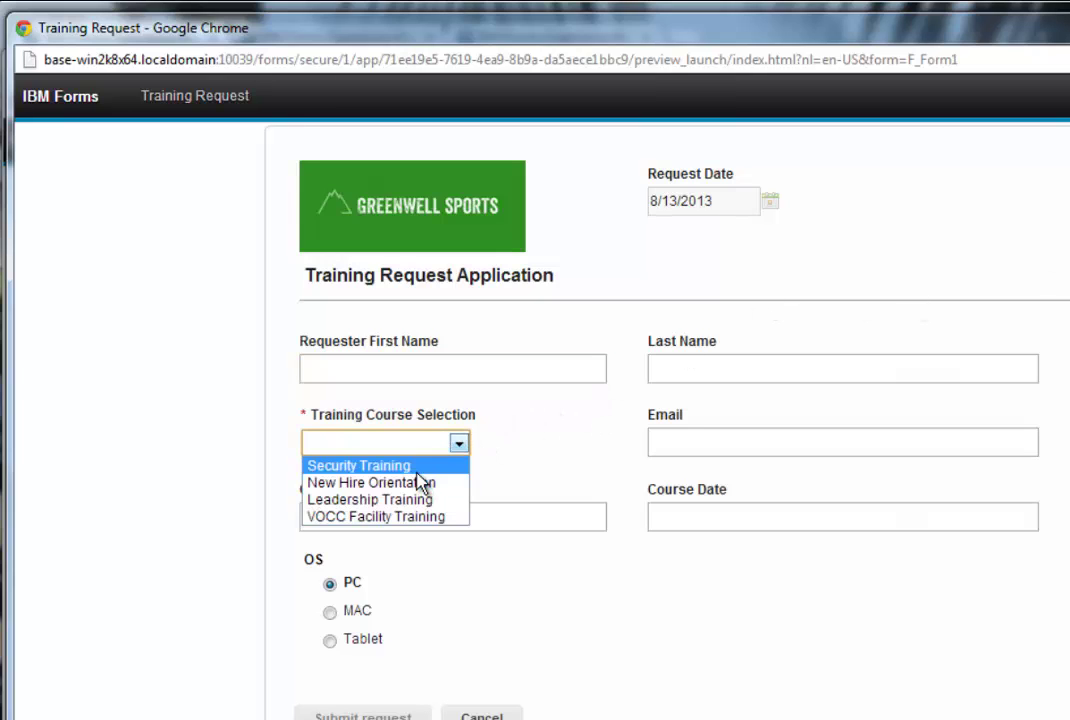
pyautogui.click(417, 471)
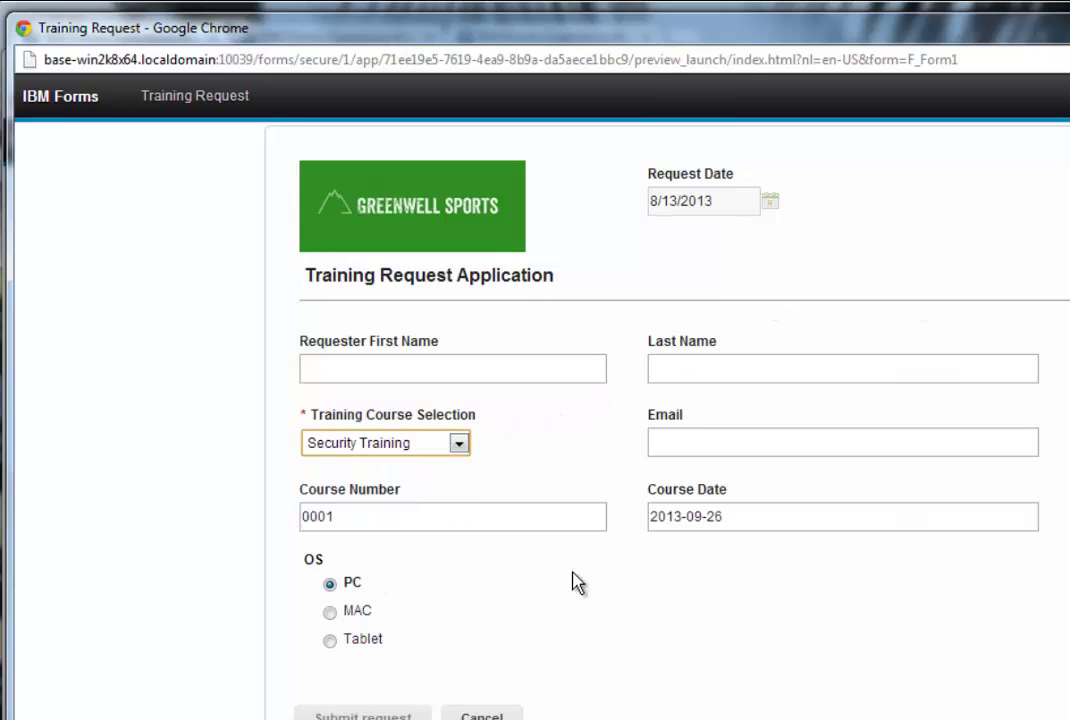
pyautogui.click(458, 443)
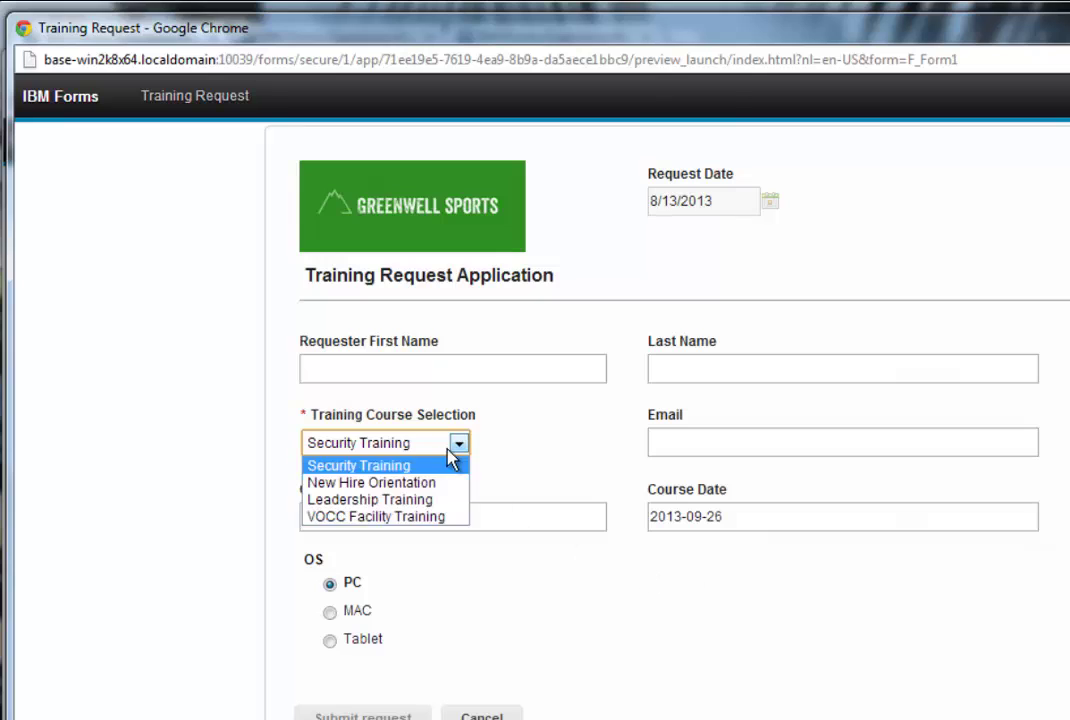
pyautogui.click(413, 516)
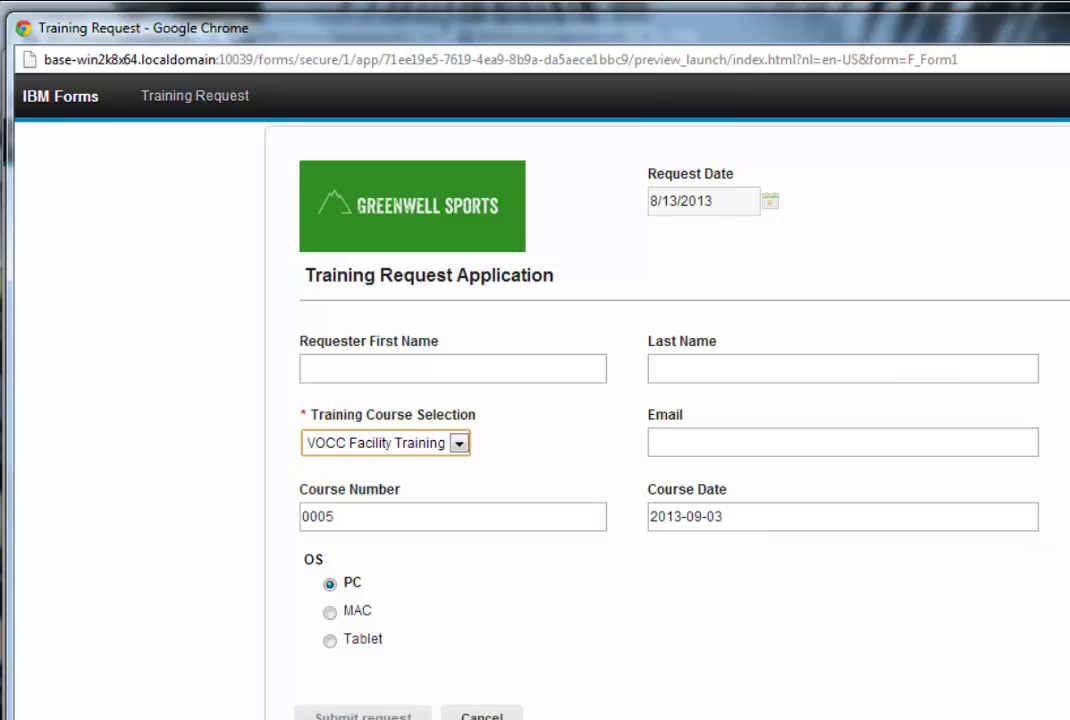
pyautogui.hotkey('ctrl', 'w')
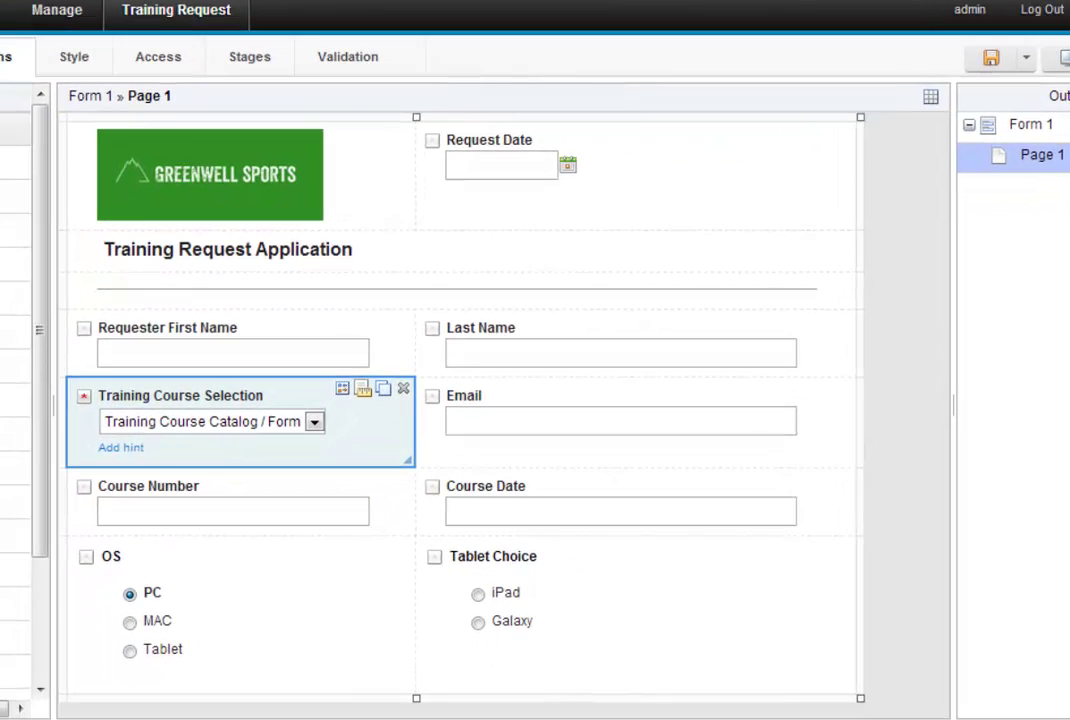
# - Open Page 1's properties and enable Call a Service for its onShow event
pyautogui.click(962, 289)
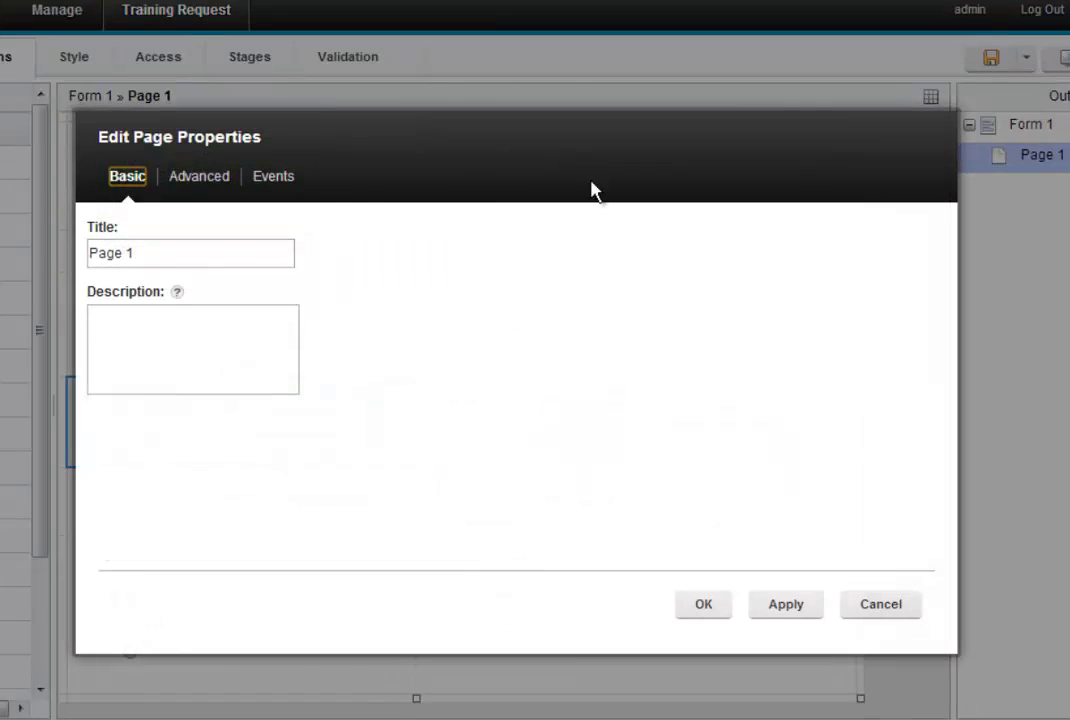
pyautogui.click(285, 182)
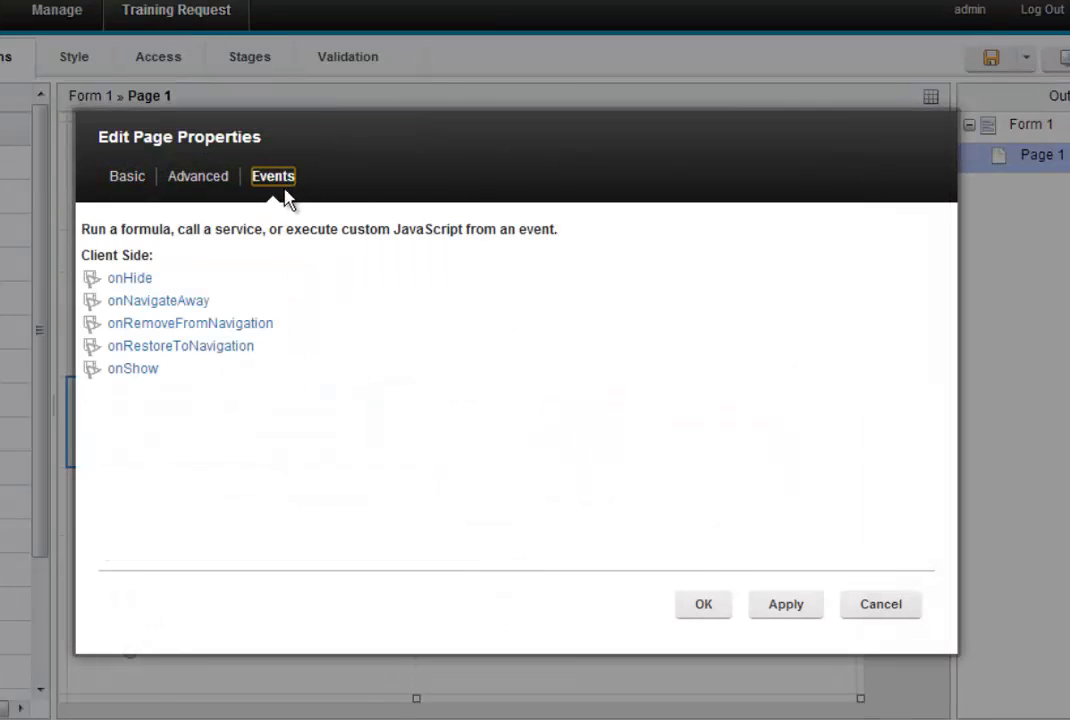
pyautogui.click(140, 370)
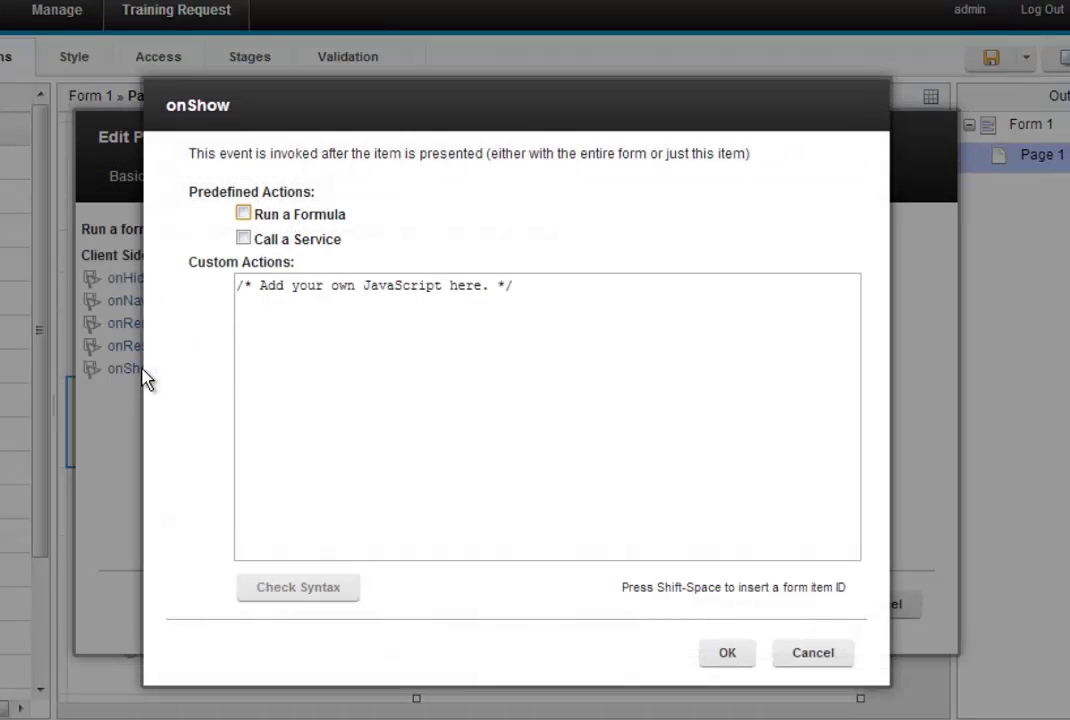
pyautogui.click(244, 239)
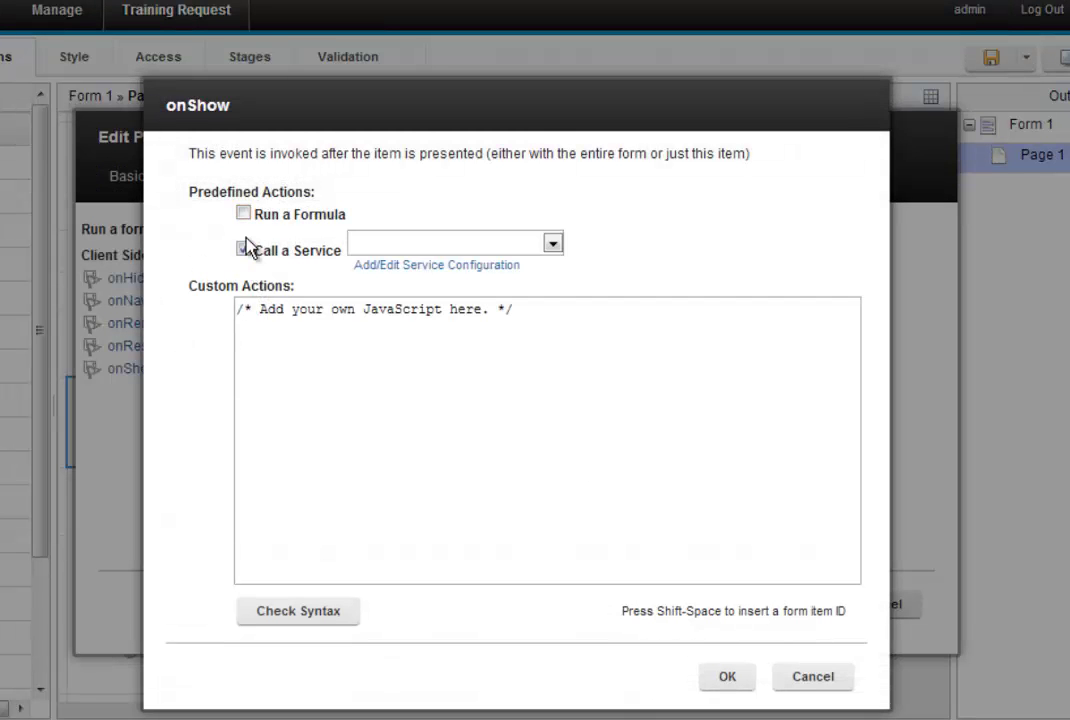
# - Select the Get Current Portal User Information service from the General catalog for the onShow event and open its output assignments
pyautogui.click(372, 268)
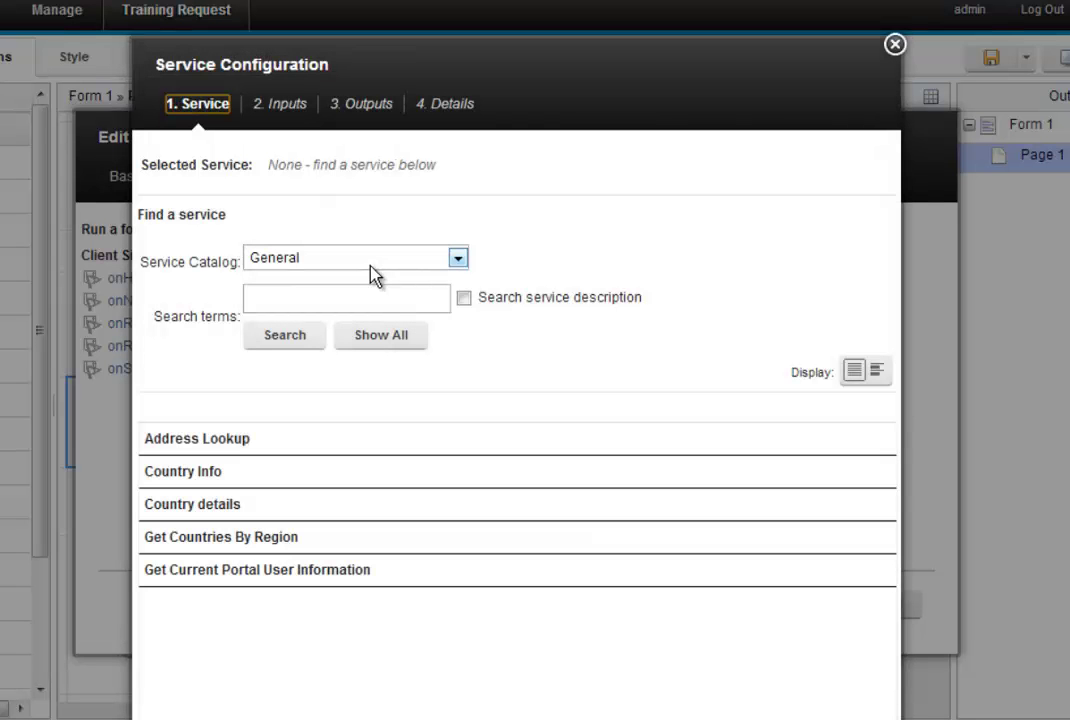
pyautogui.click(326, 579)
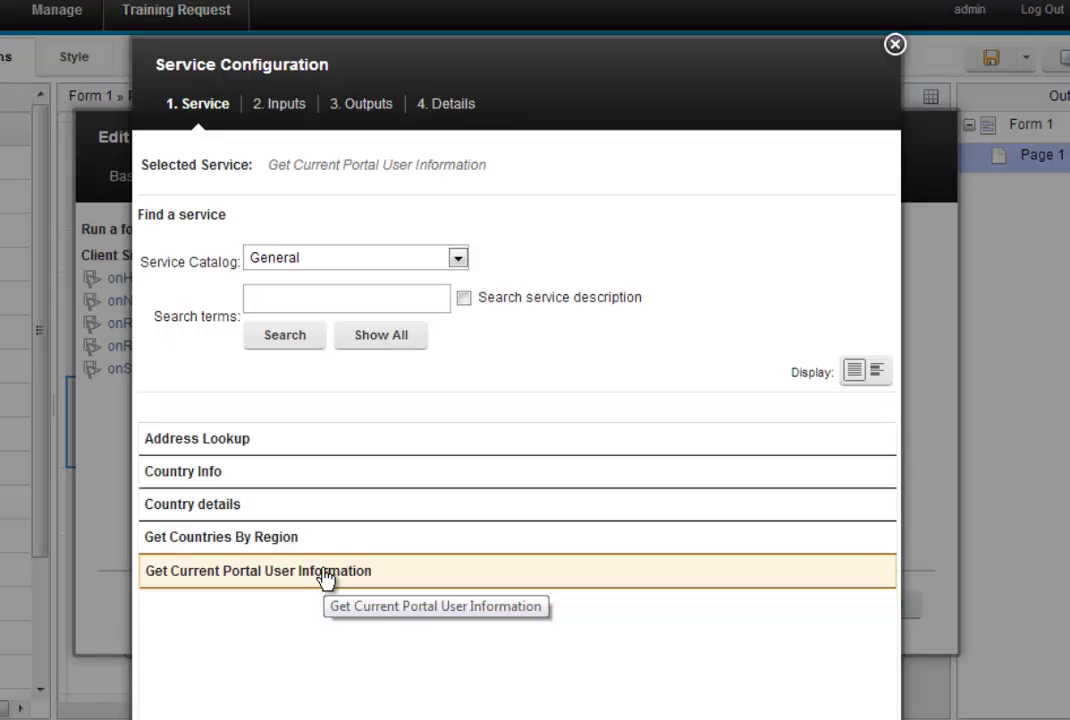
pyautogui.click(290, 114)
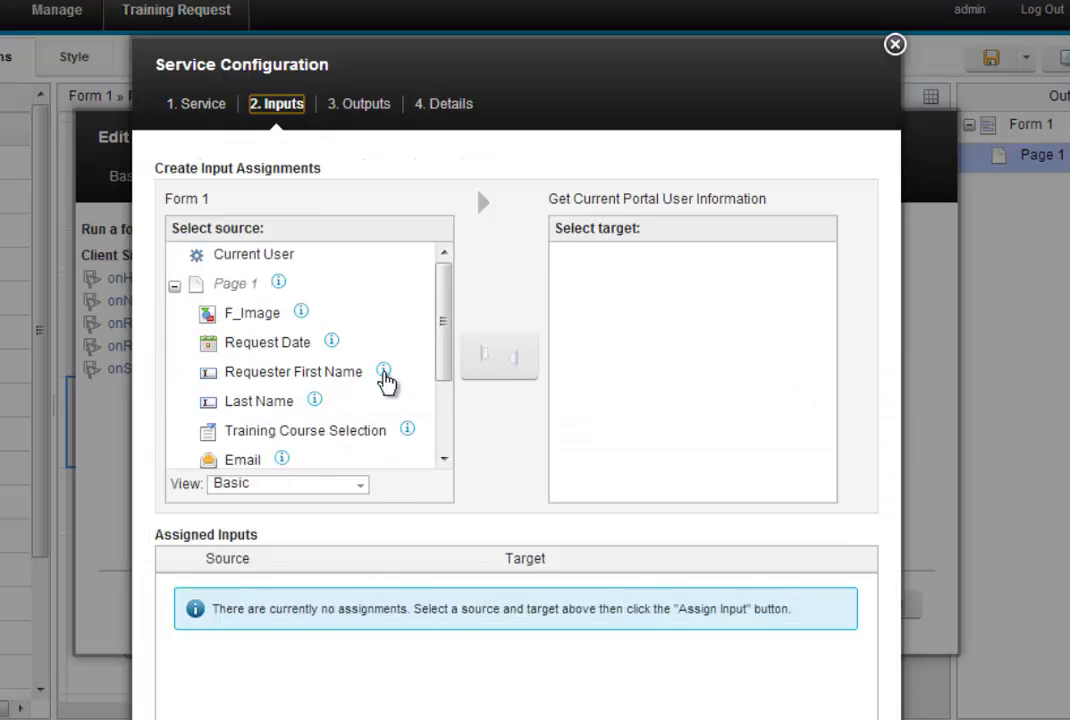
pyautogui.click(370, 112)
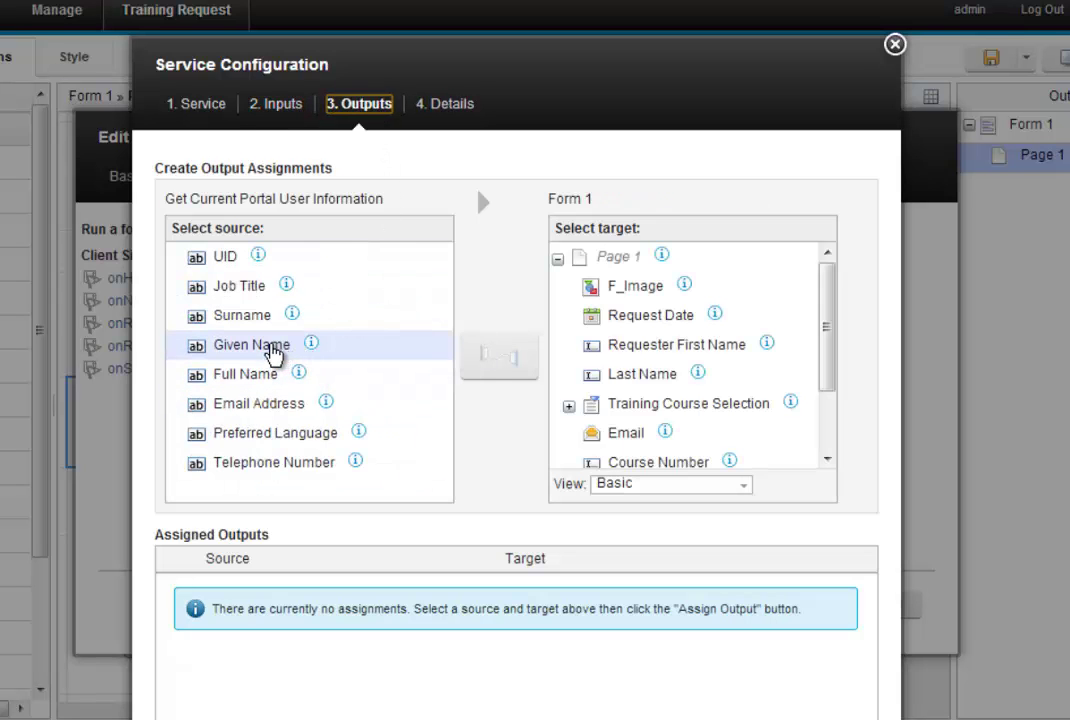
# - Assign the service's Given Name output to Requester First Name and its Surname output to Last Name
pyautogui.click(271, 346)
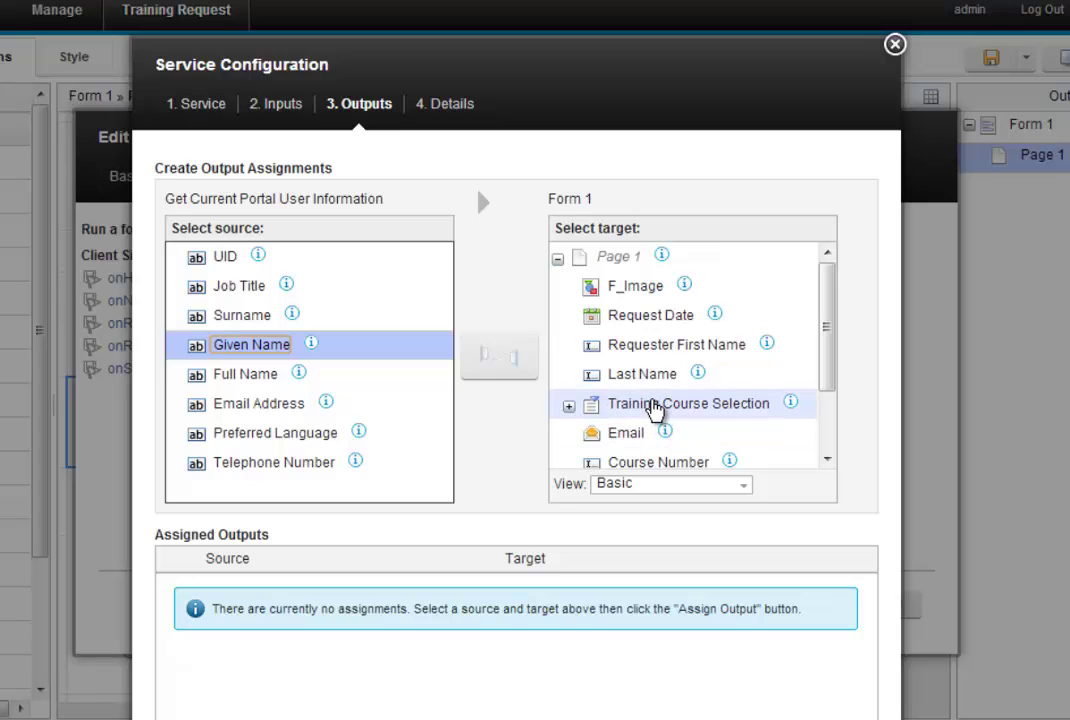
pyautogui.click(650, 345)
pyautogui.click(488, 360)
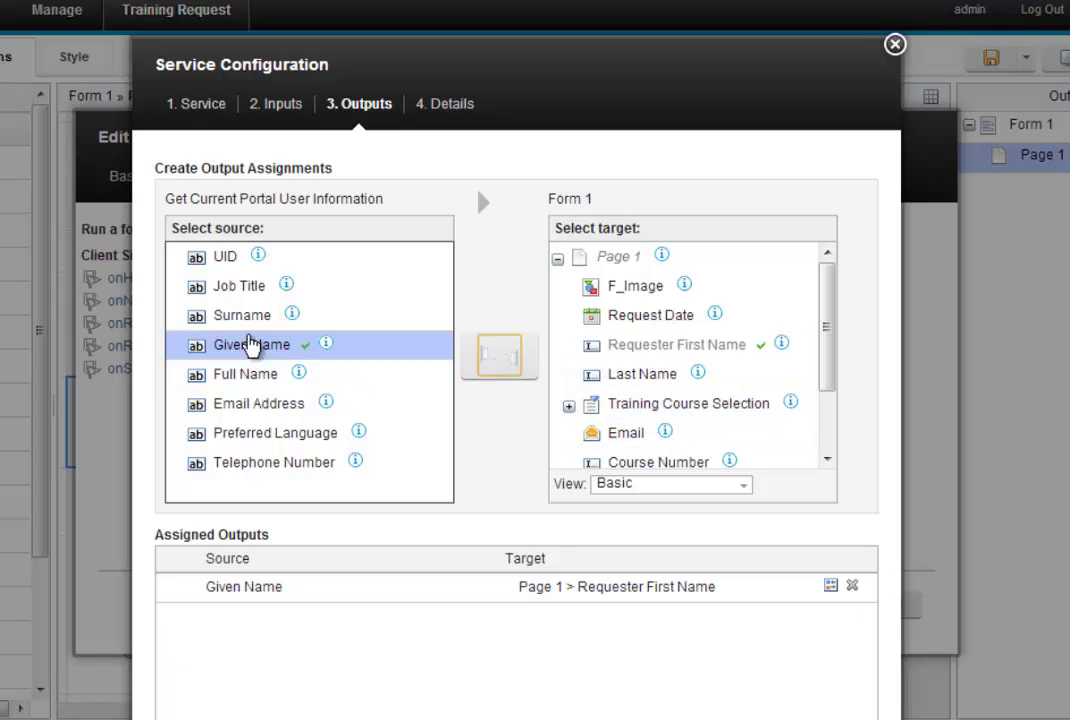
pyautogui.click(244, 318)
pyautogui.click(645, 374)
pyautogui.click(506, 355)
# - Assign the Email Address output to the Email field, and save the service configuration, onShow event and page properties
pyautogui.click(281, 405)
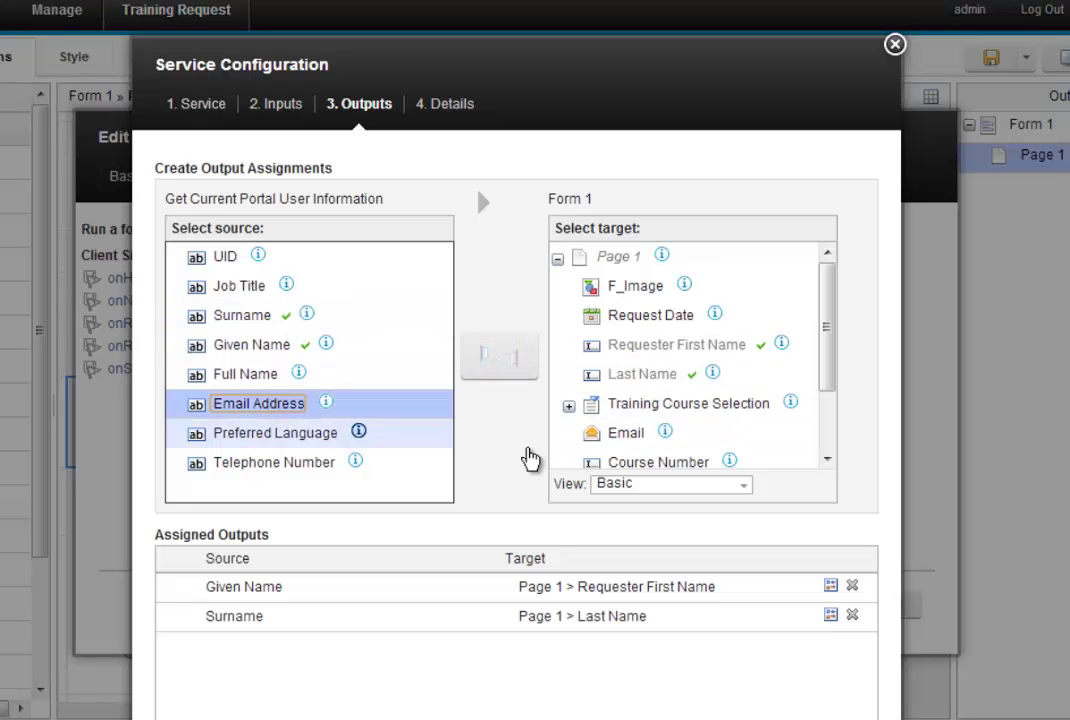
pyautogui.click(630, 434)
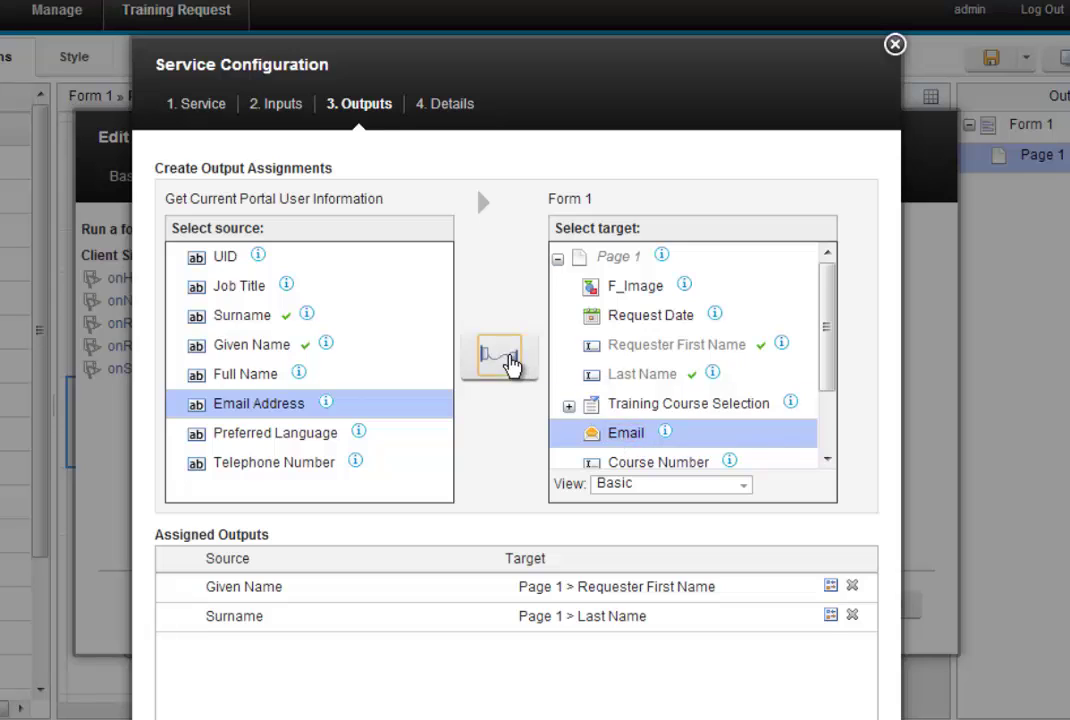
pyautogui.click(510, 358)
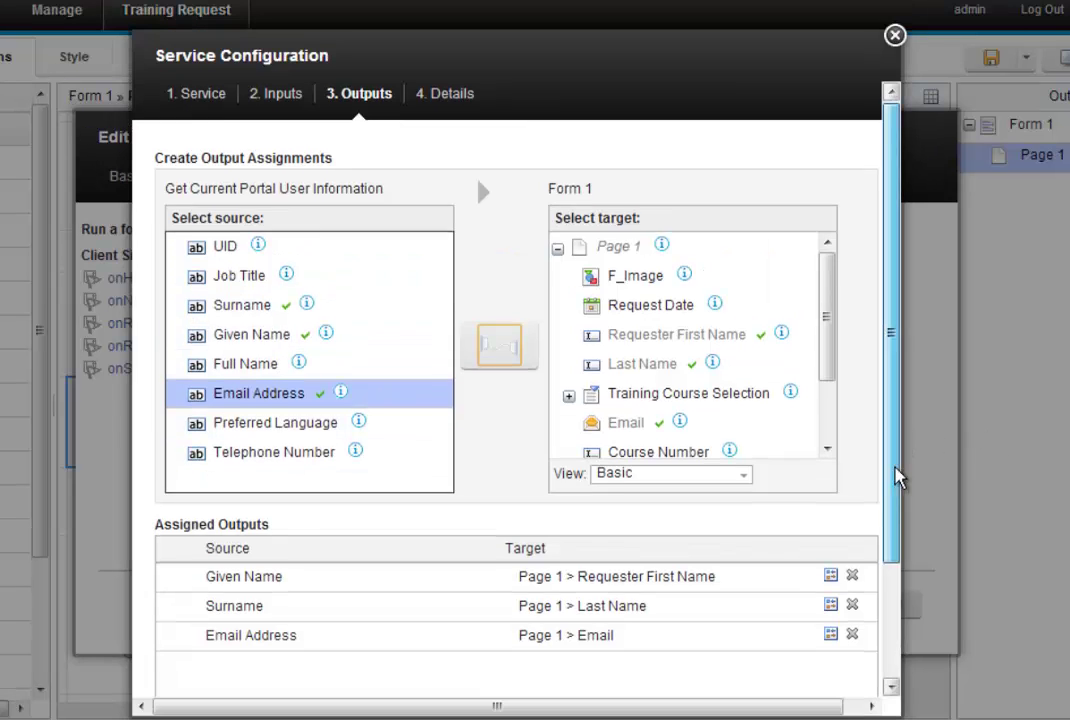
pyautogui.moveTo(897, 478); pyautogui.dragTo(898, 566)
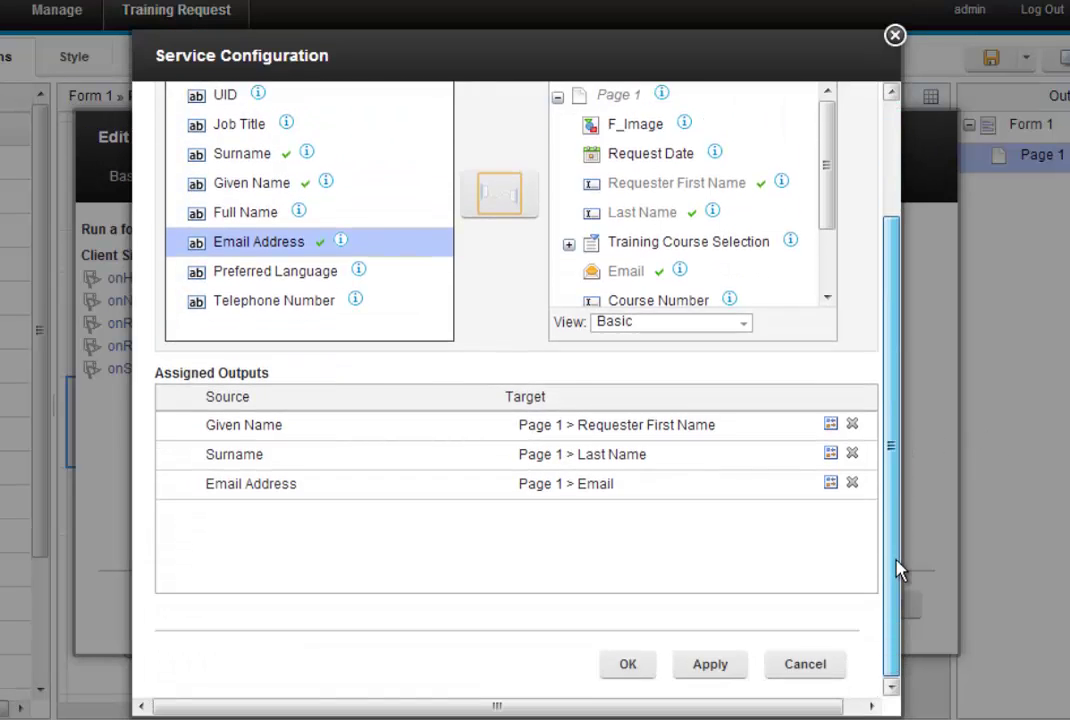
pyautogui.click(628, 666)
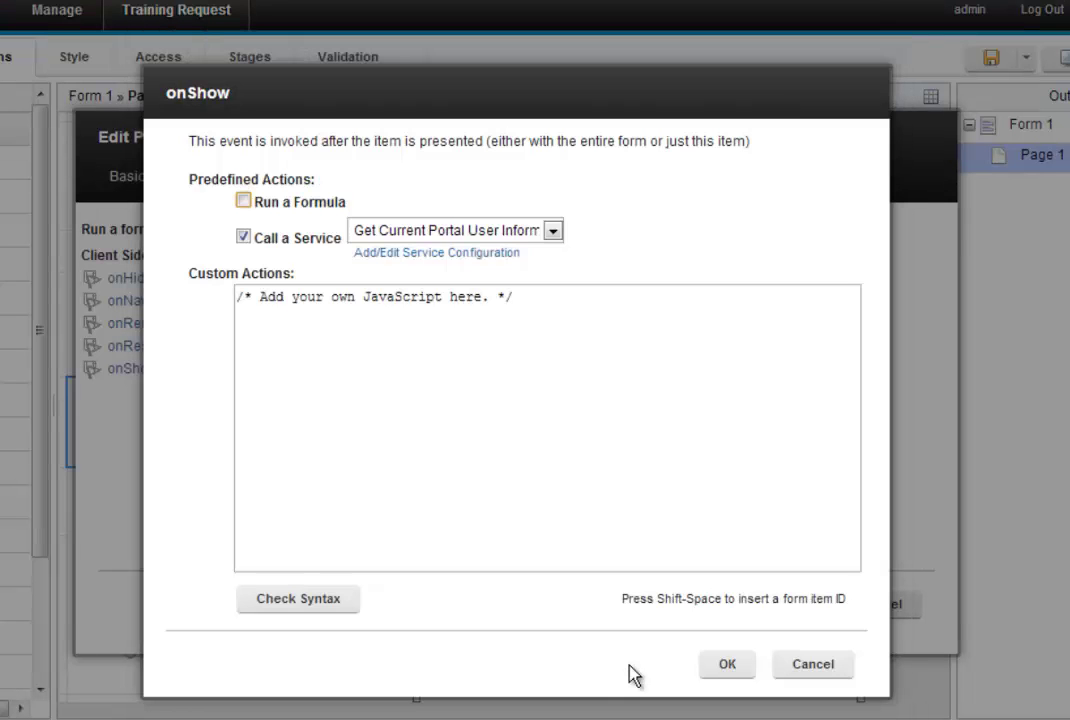
pyautogui.click(725, 665)
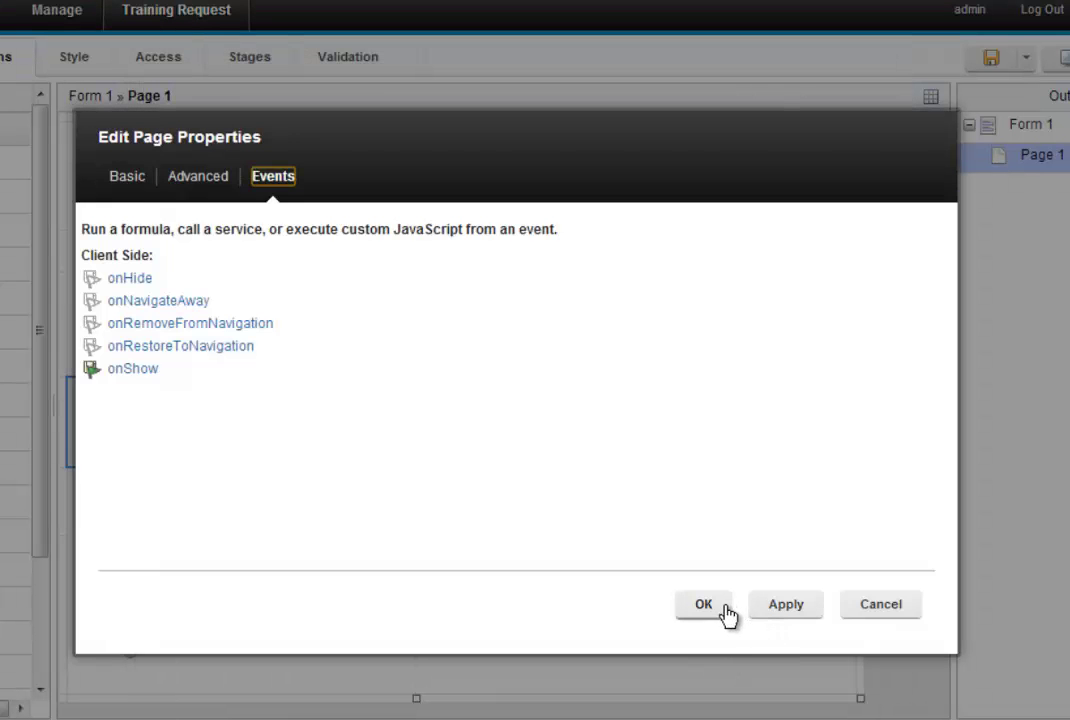
pyautogui.click(710, 607)
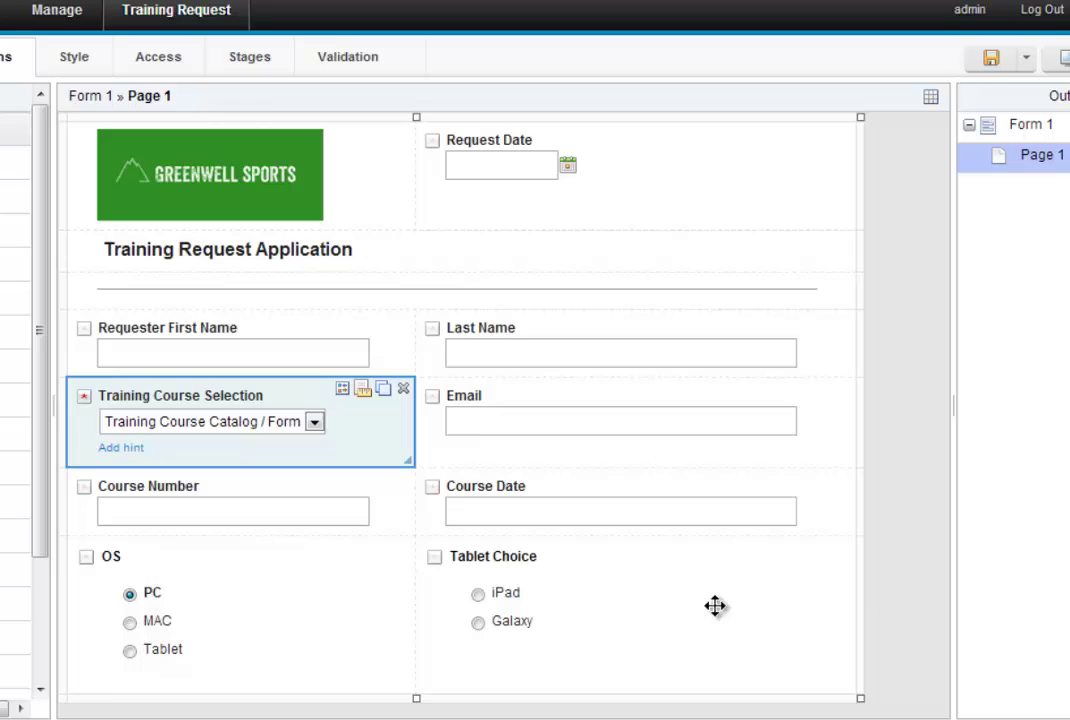
# - Save the form and update the deployment of the Training Request application with its current deployment settings
pyautogui.click(991, 58)
pyautogui.click(60, 16)
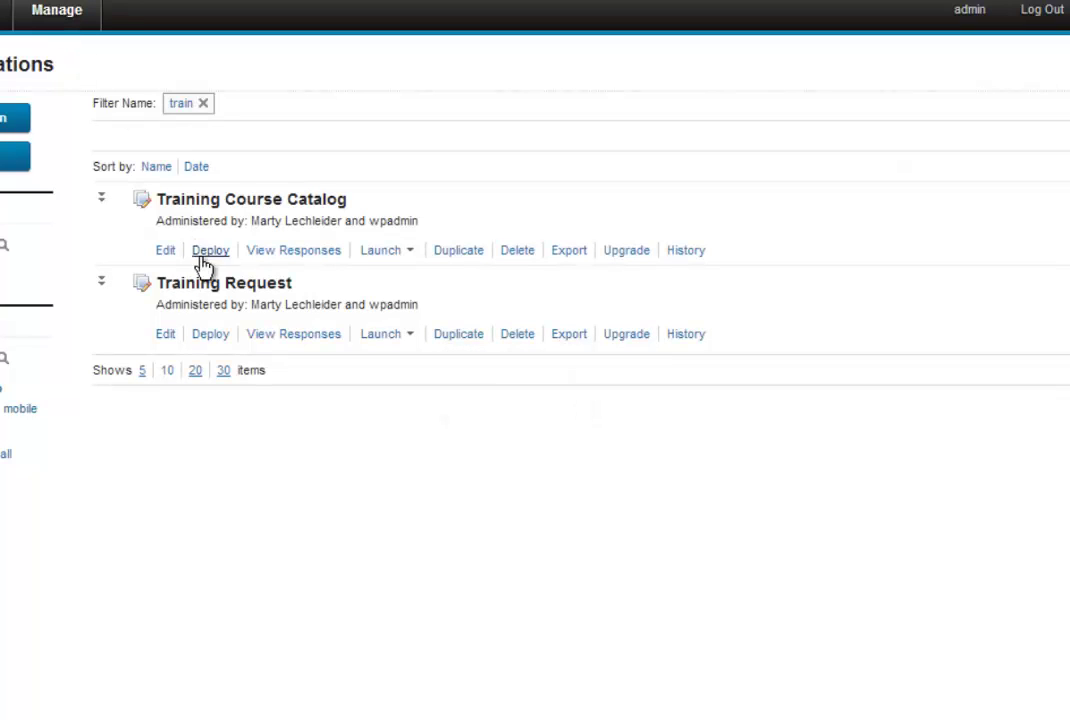
pyautogui.click(212, 335)
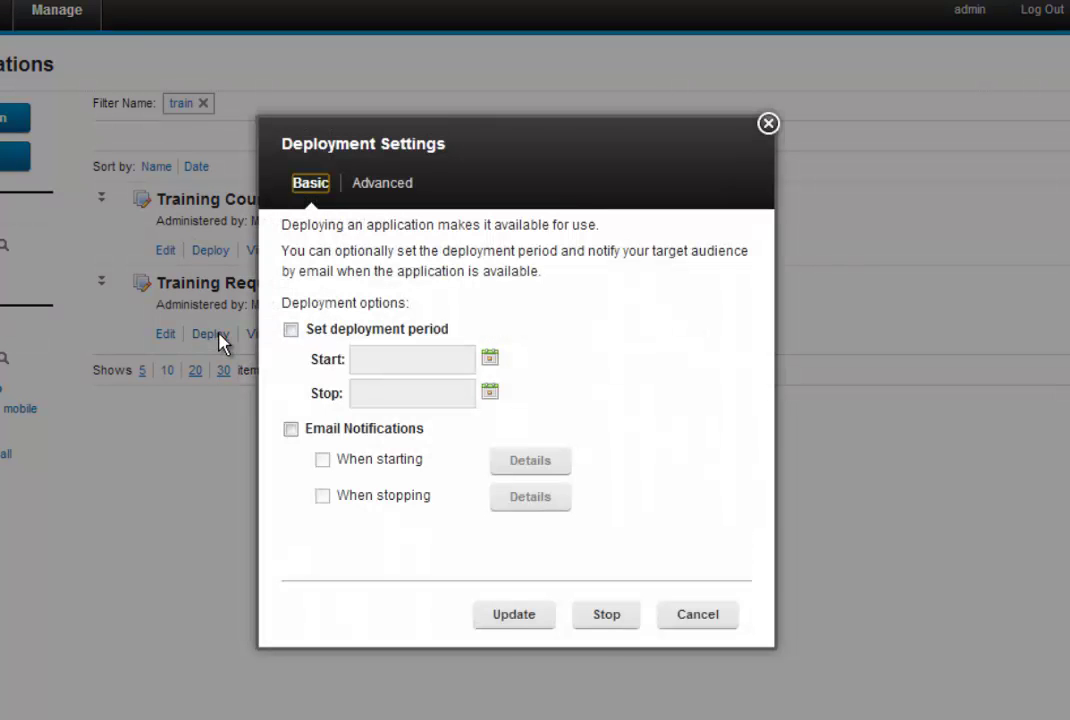
pyautogui.click(509, 626)
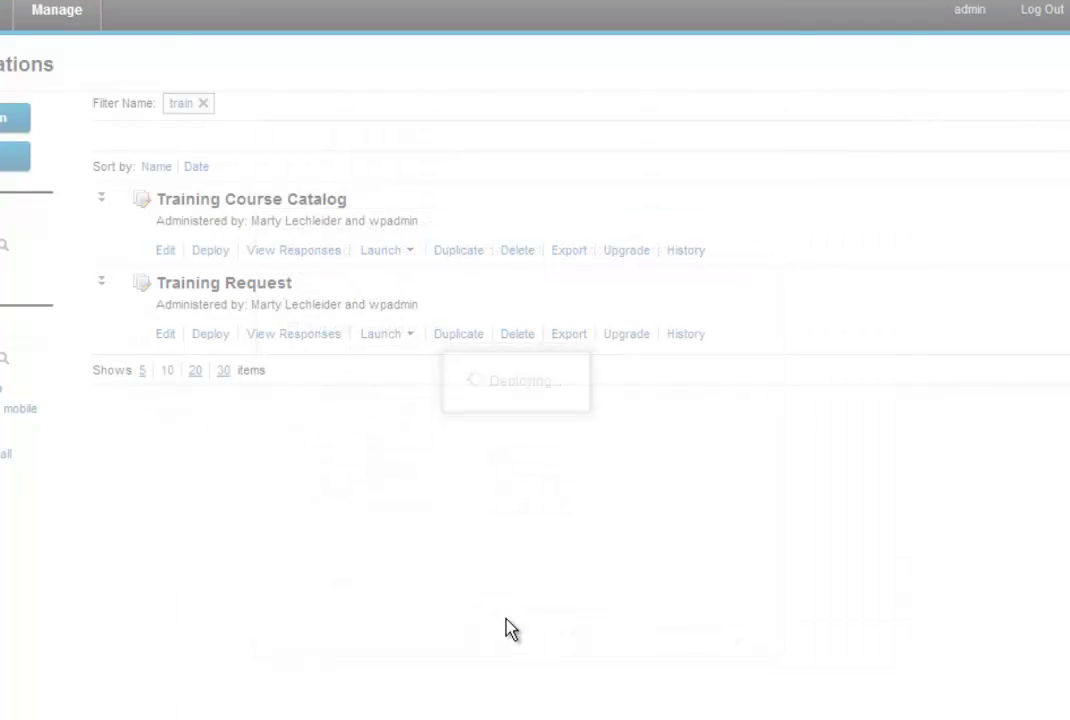
# - Launch the deployed Training Request form and choose Security Training as the training course
pyautogui.click(388, 337)
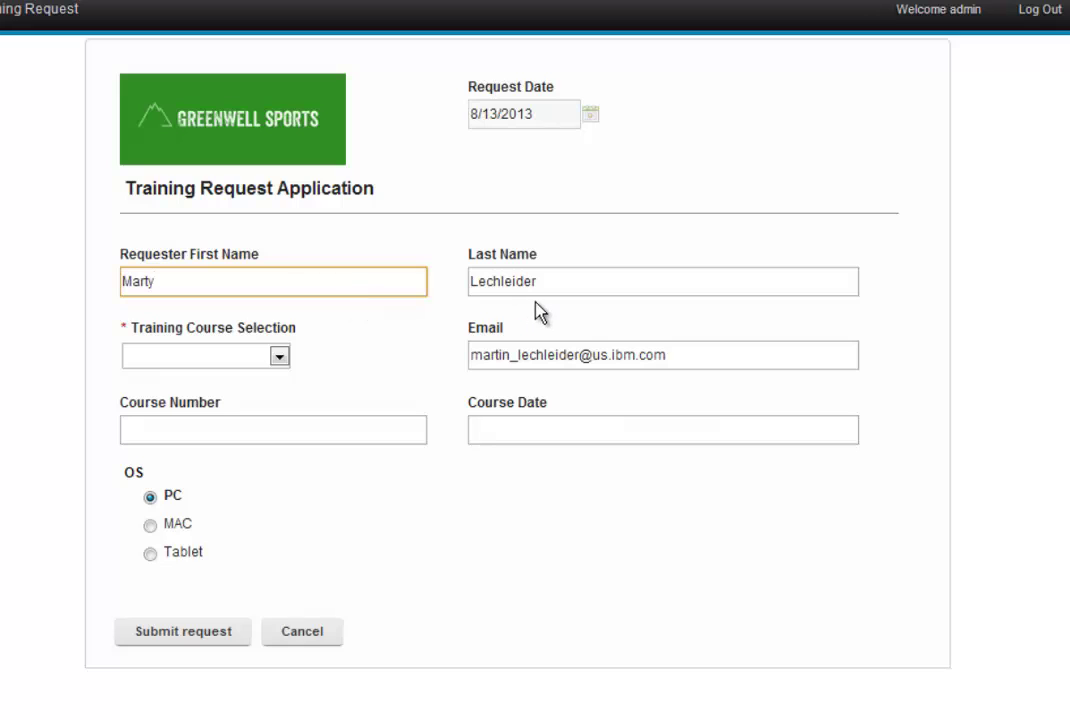
pyautogui.click(281, 360)
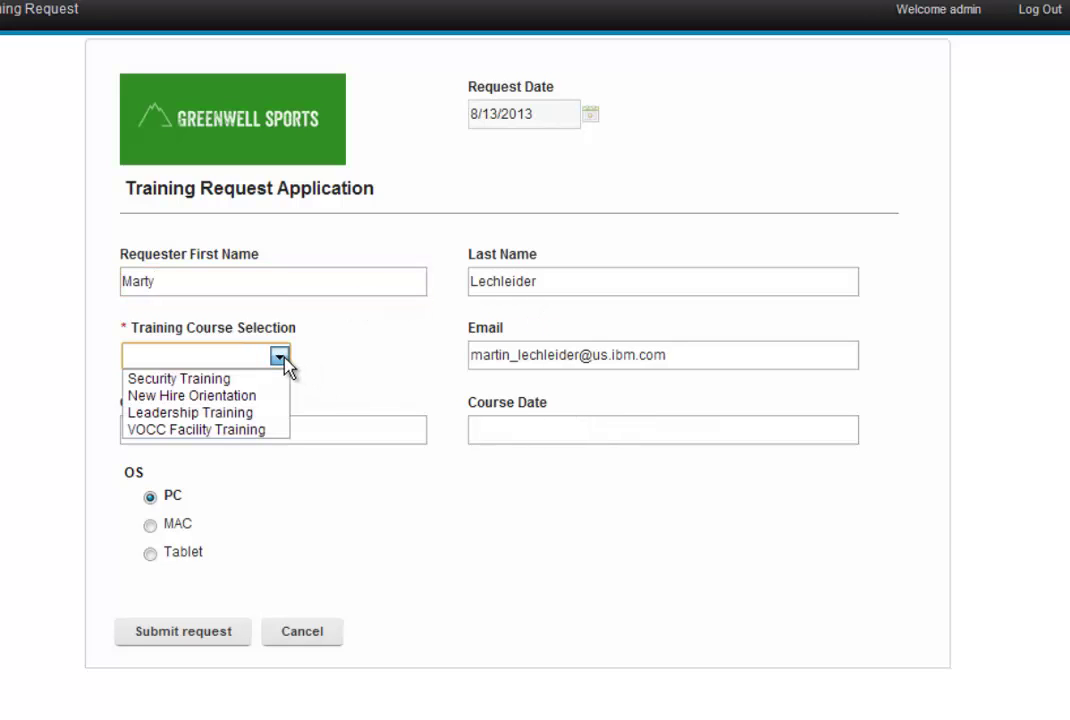
pyautogui.click(233, 381)
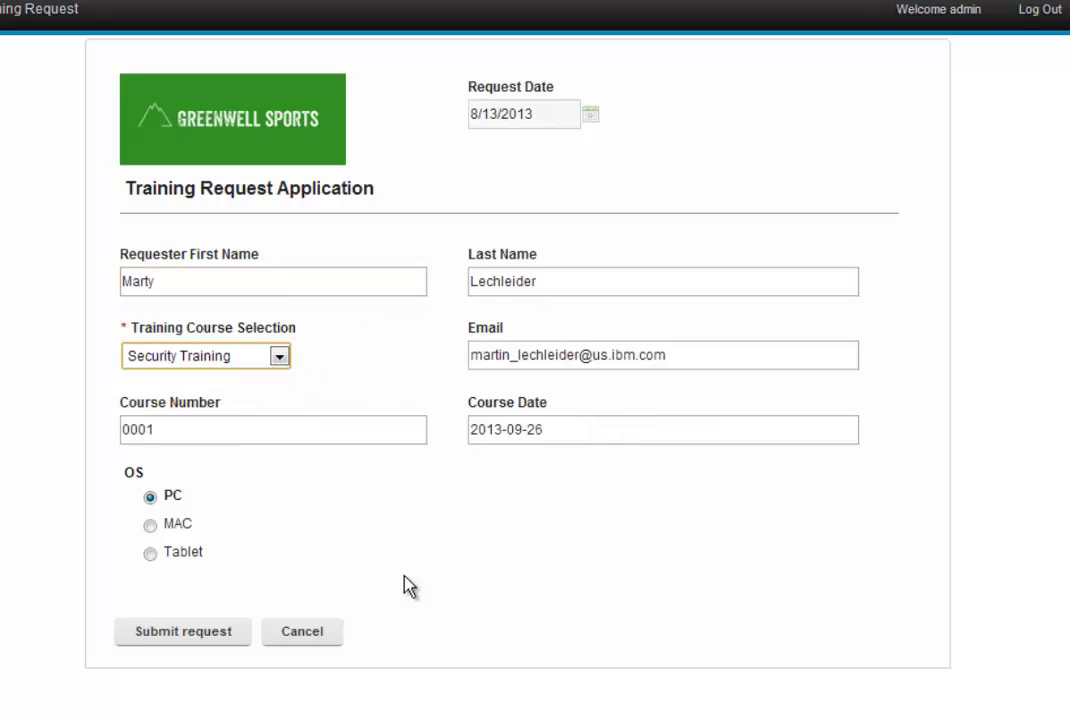